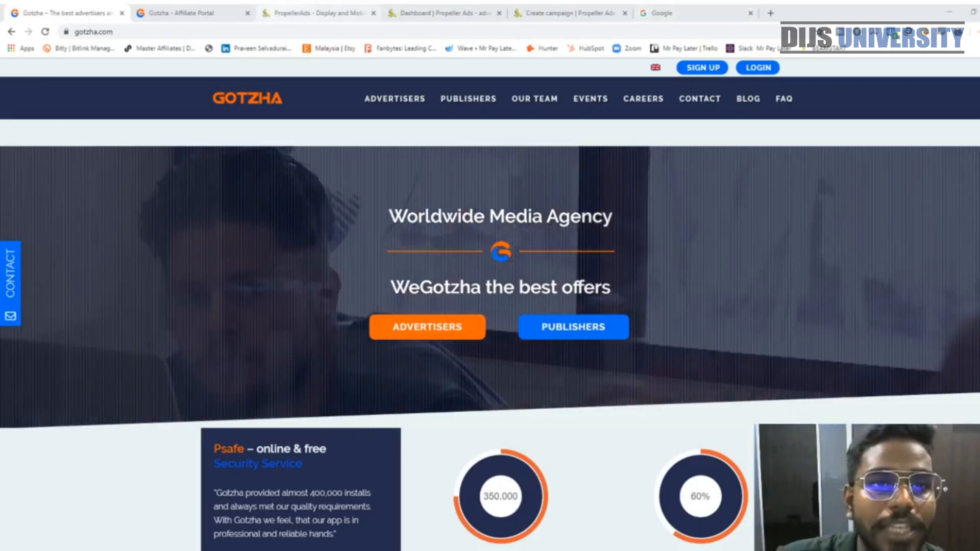
pyautogui.click(319, 11)
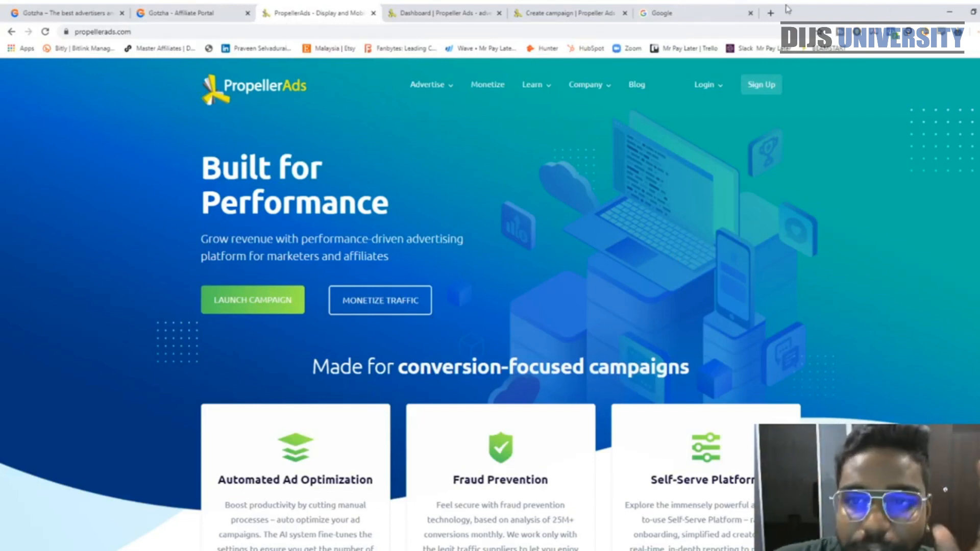
pyautogui.click(694, 13)
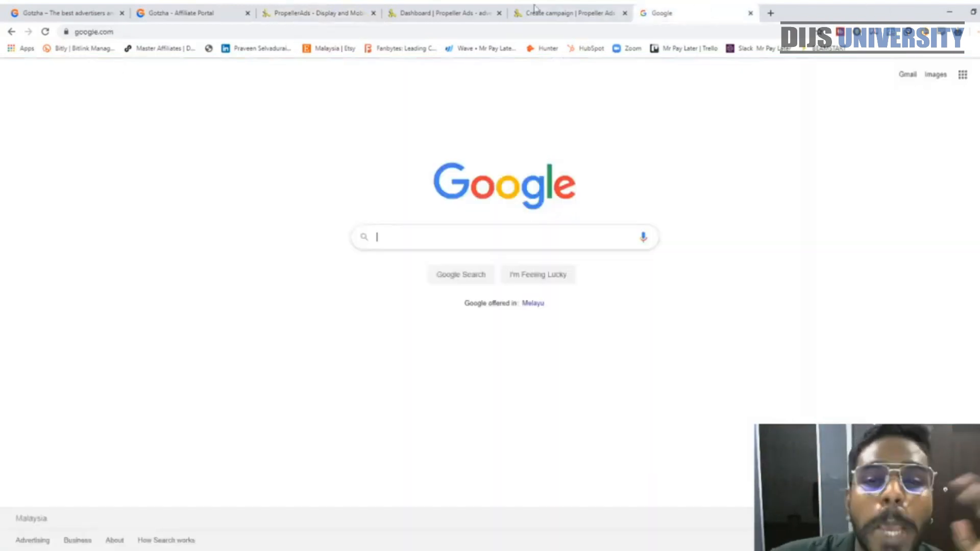
pyautogui.click(87, 9)
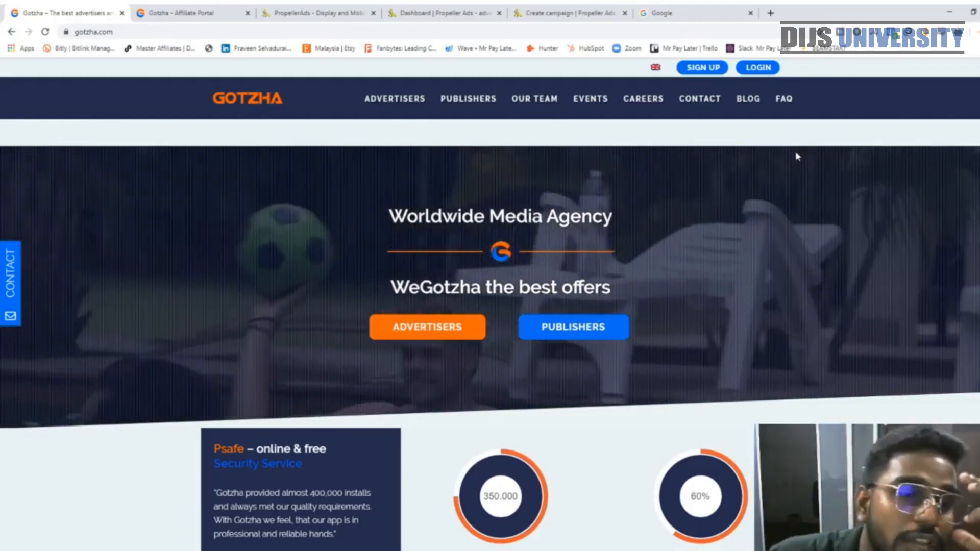
# Switch to the Gotzha Affiliate Portal and show its list of offers.
pyautogui.click(229, 7)
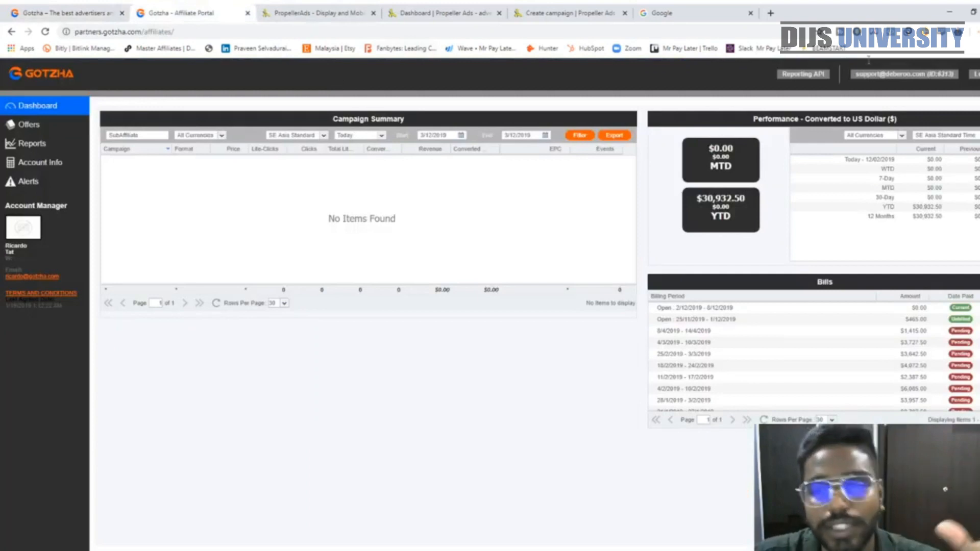
pyautogui.click(29, 129)
pyautogui.click(50, 106)
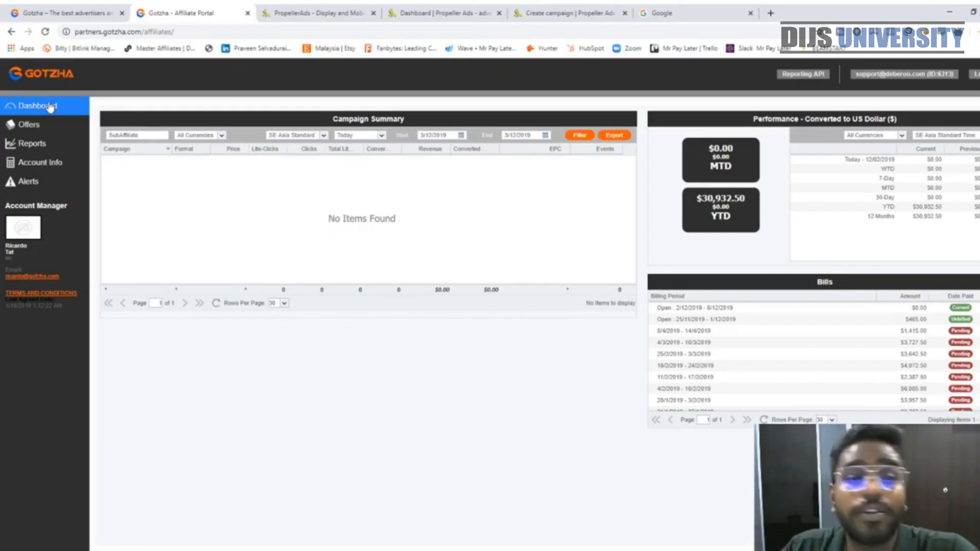
pyautogui.click(35, 123)
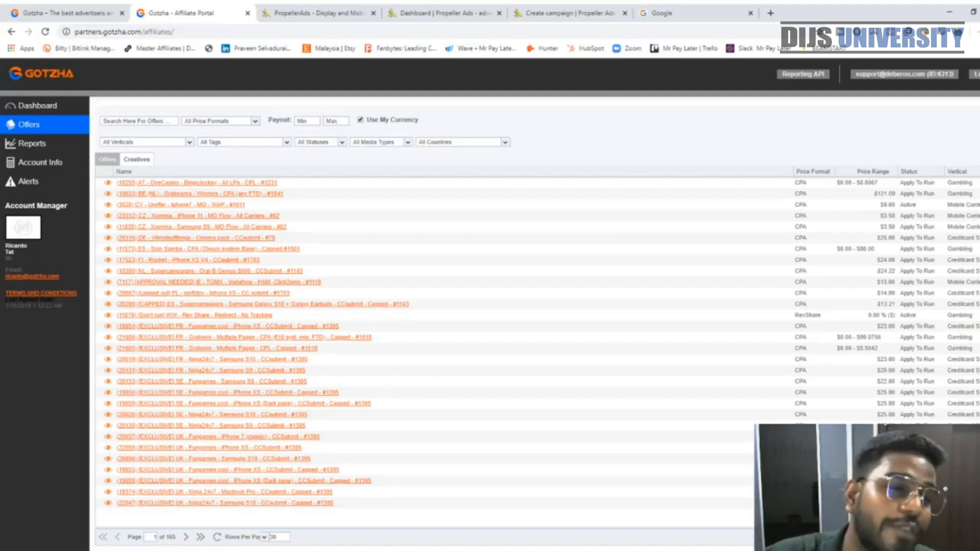
# Filter the offers list by the Public status, leaving the verticals unfiltered.
pyautogui.click(189, 143)
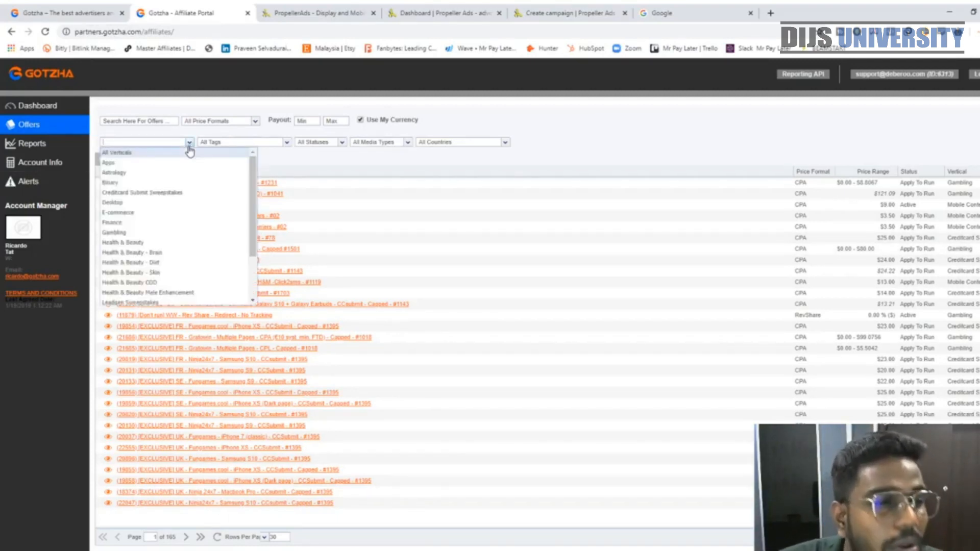
pyautogui.click(389, 161)
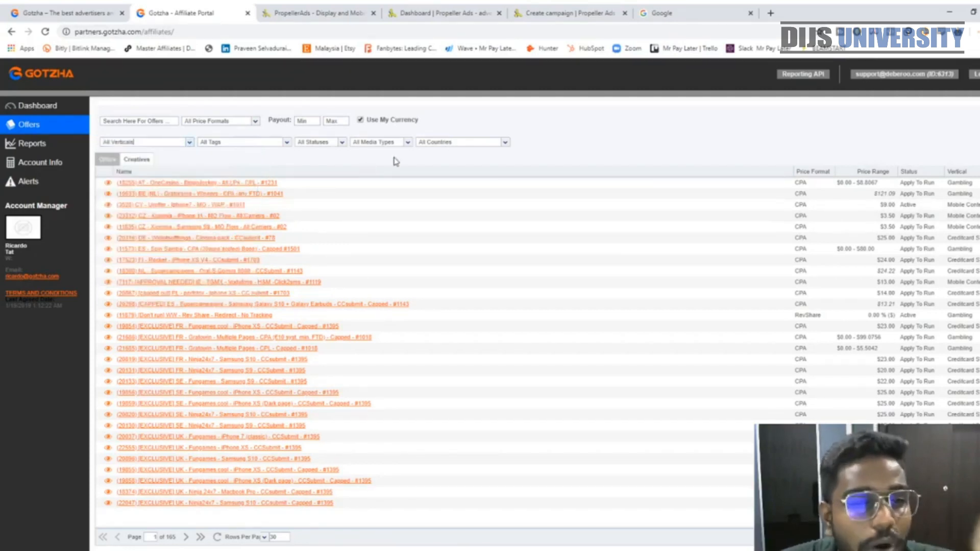
pyautogui.click(342, 143)
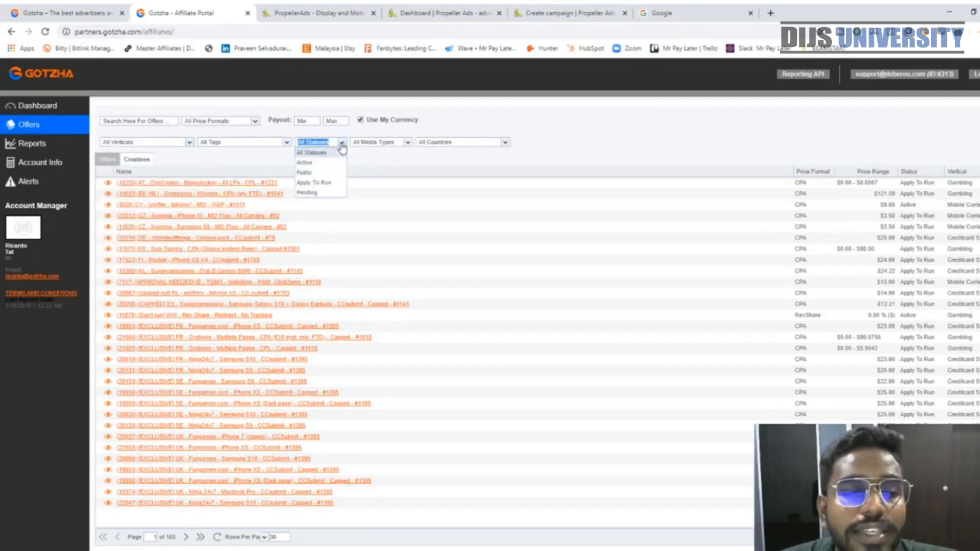
pyautogui.click(514, 163)
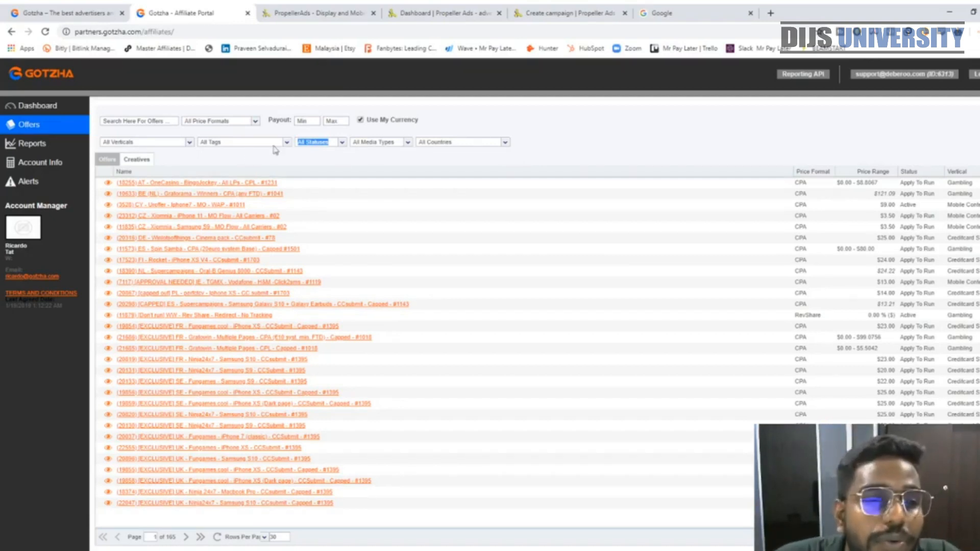
pyautogui.click(342, 142)
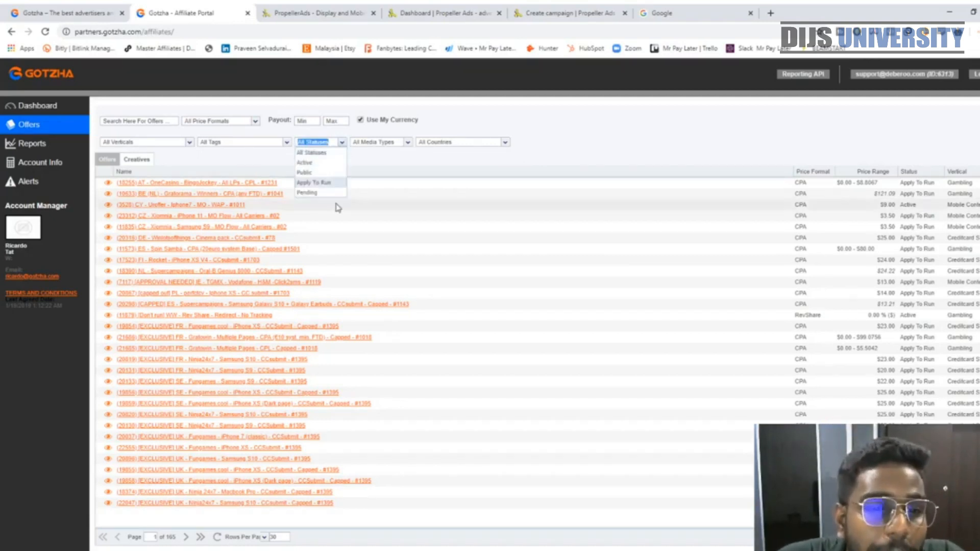
pyautogui.click(312, 172)
pyautogui.click(298, 15)
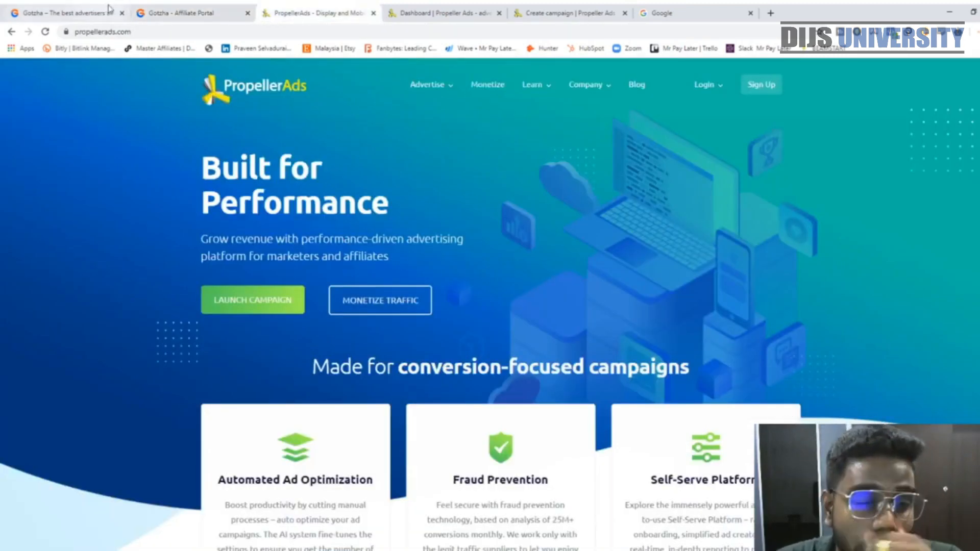
pyautogui.click(192, 9)
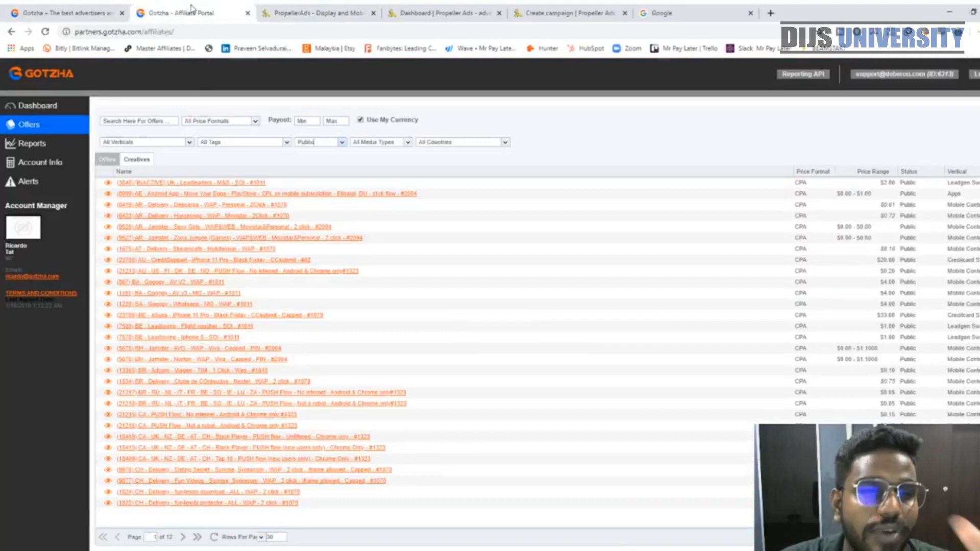
pyautogui.click(306, 10)
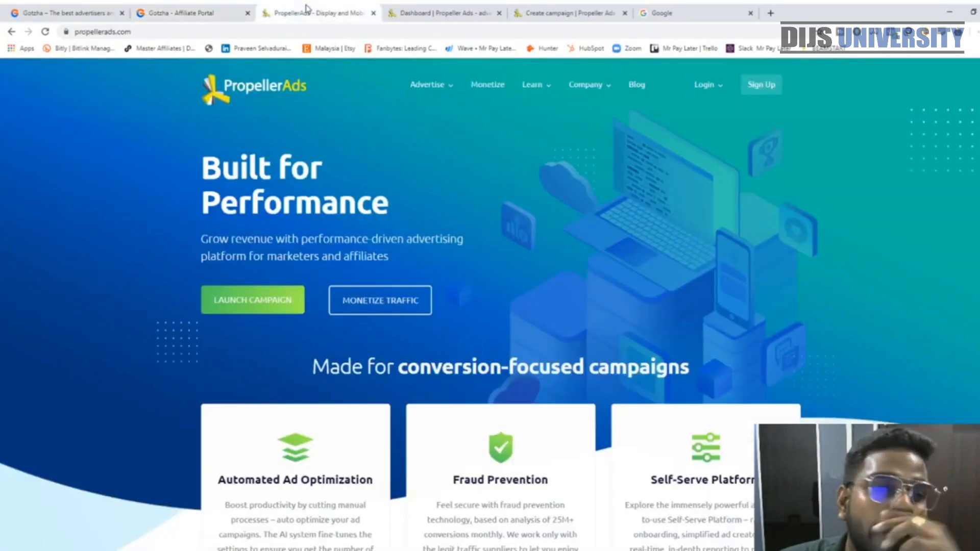
pyautogui.click(223, 19)
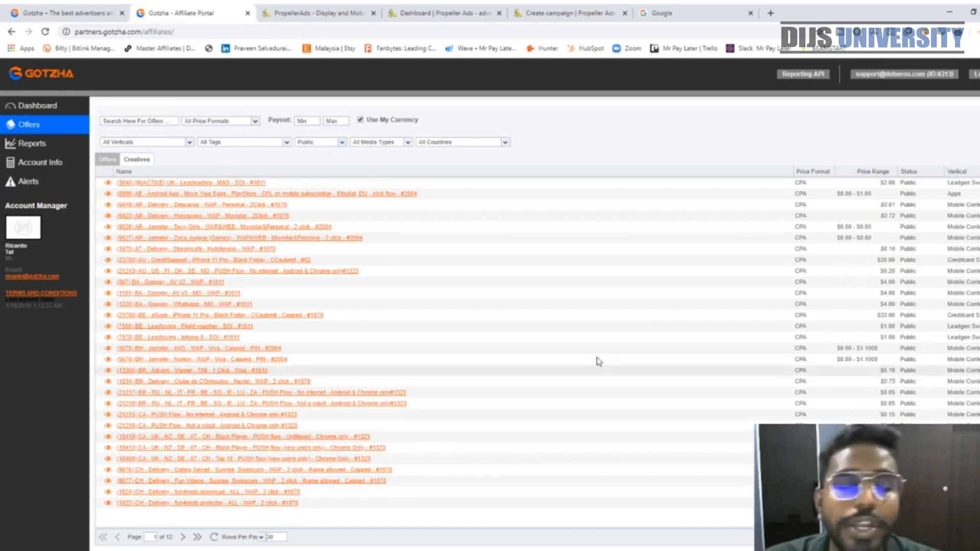
# Switch the offer status filter to Apply To Run and return it to Public.
pyautogui.click(342, 142)
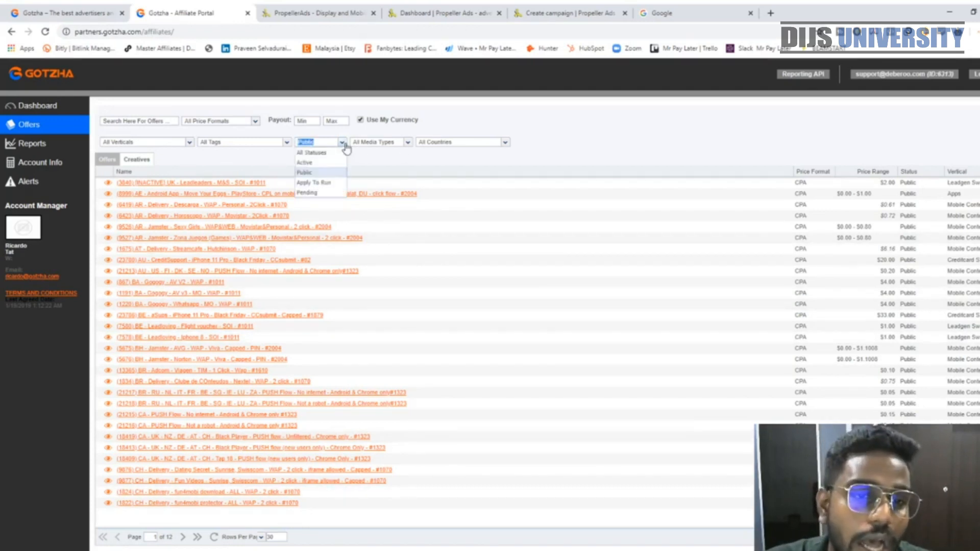
pyautogui.click(338, 182)
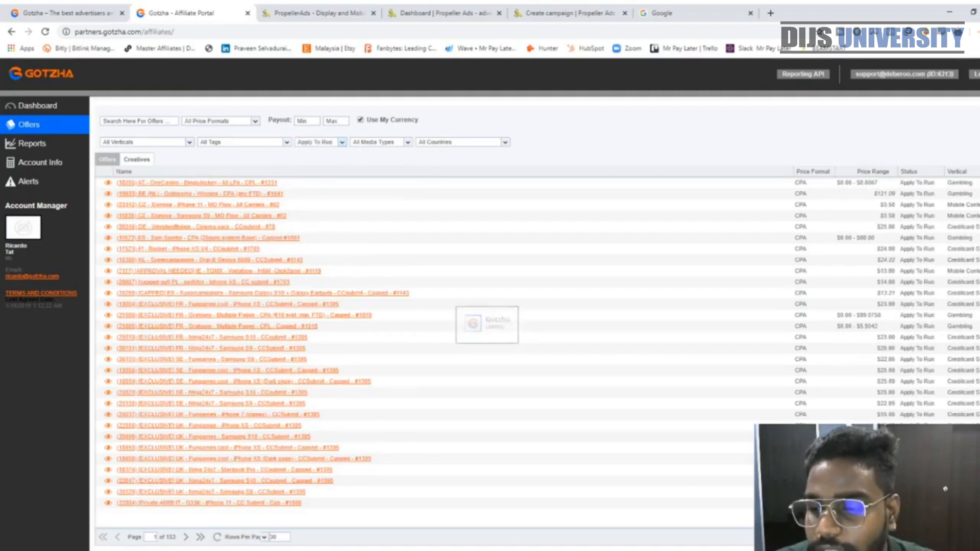
pyautogui.click(341, 142)
pyautogui.click(331, 173)
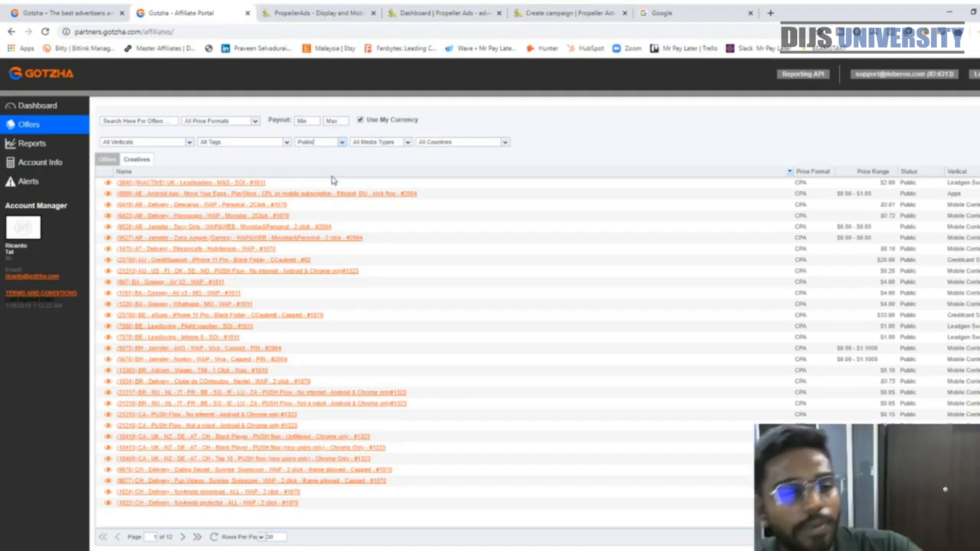
# Narrow the public offers to the Binary vertical.
pyautogui.click(189, 142)
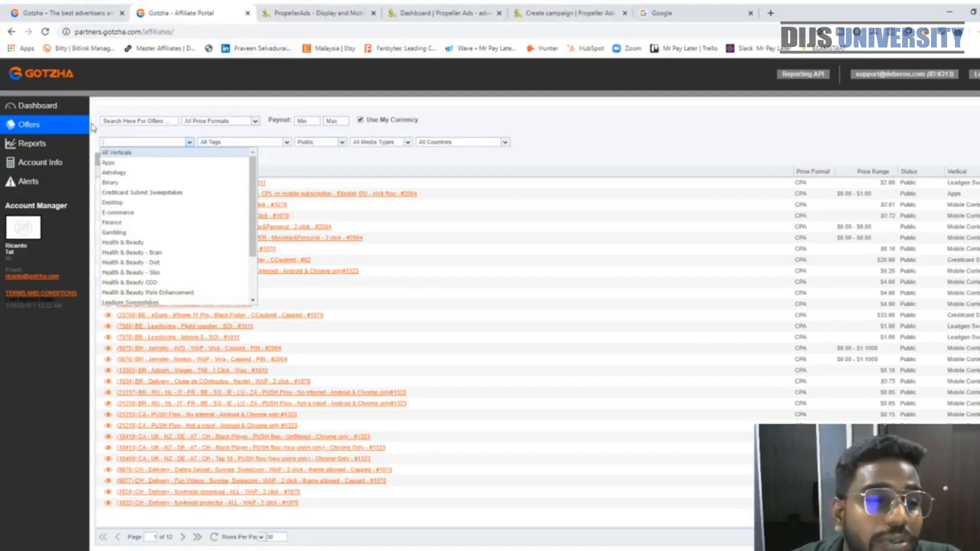
pyautogui.click(136, 183)
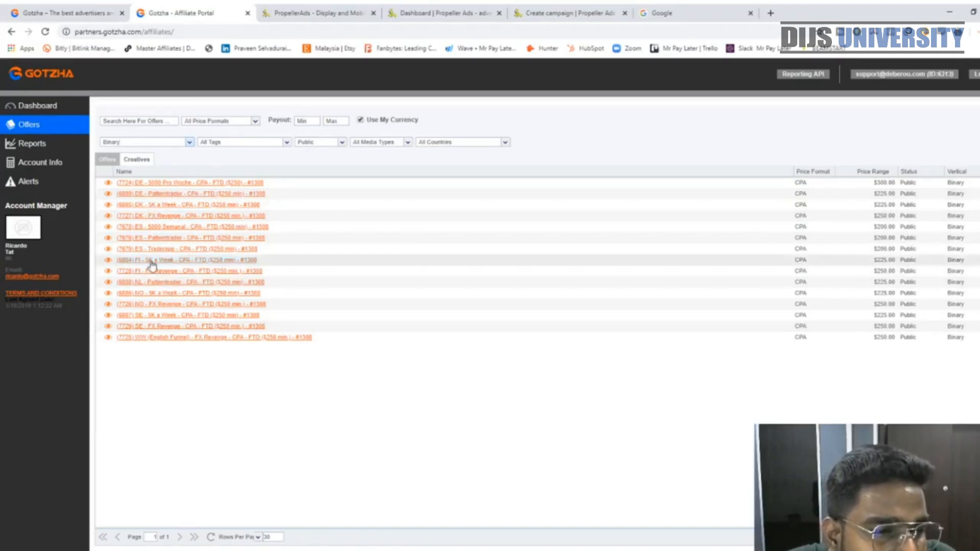
# Submit a run request for the offer "FI - 5K a Week - CPA - FTD ($250 min)" with the media type PPC.
pyautogui.click(225, 265)
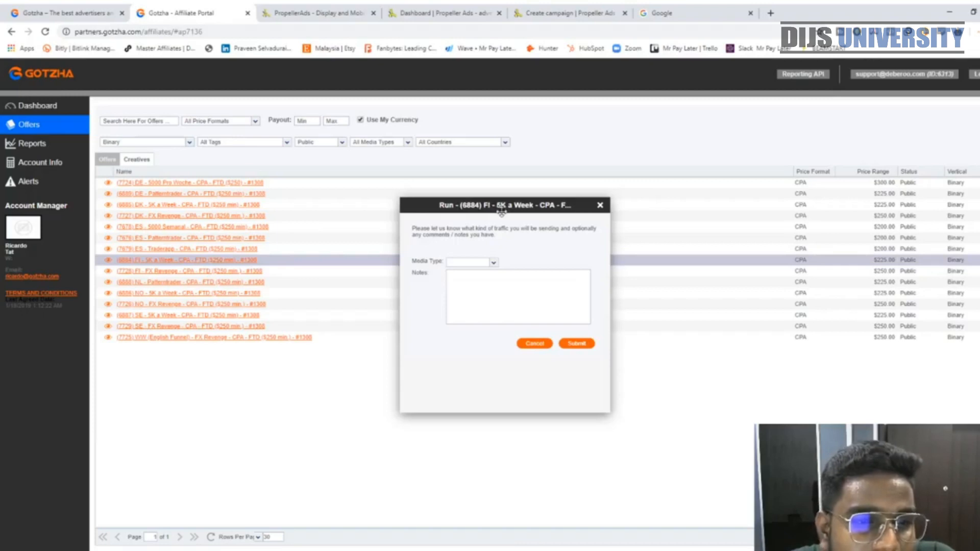
pyautogui.moveTo(502, 210); pyautogui.dragTo(509, 208)
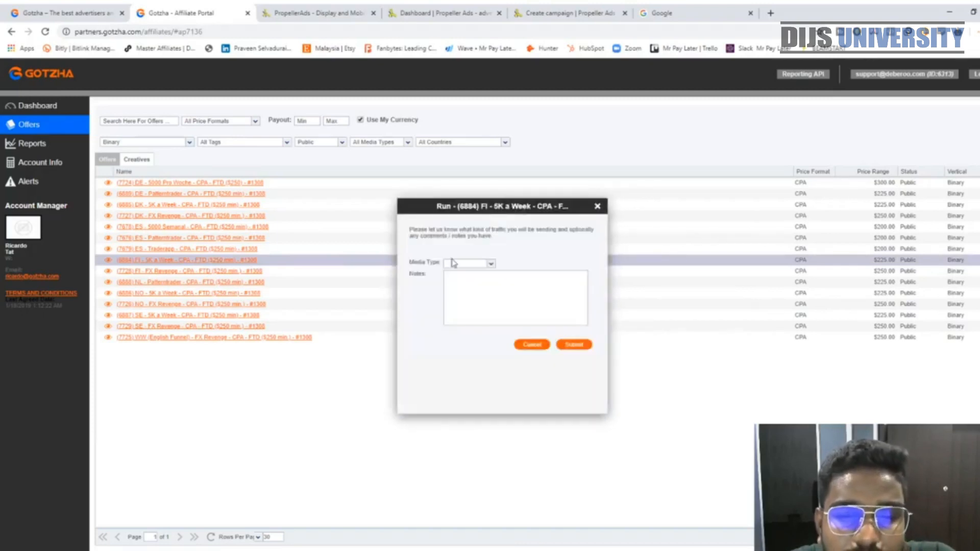
pyautogui.click(489, 264)
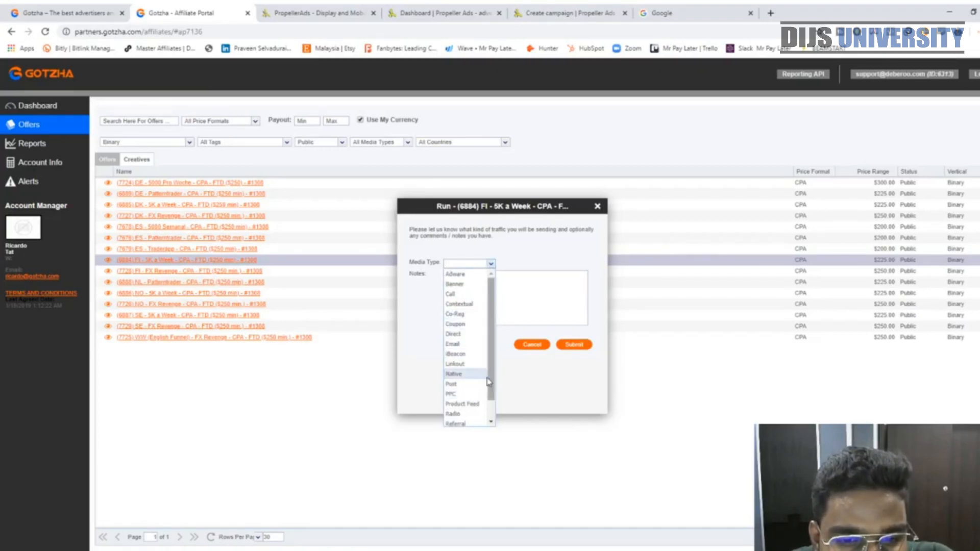
pyautogui.scroll(-1, 474, 395)
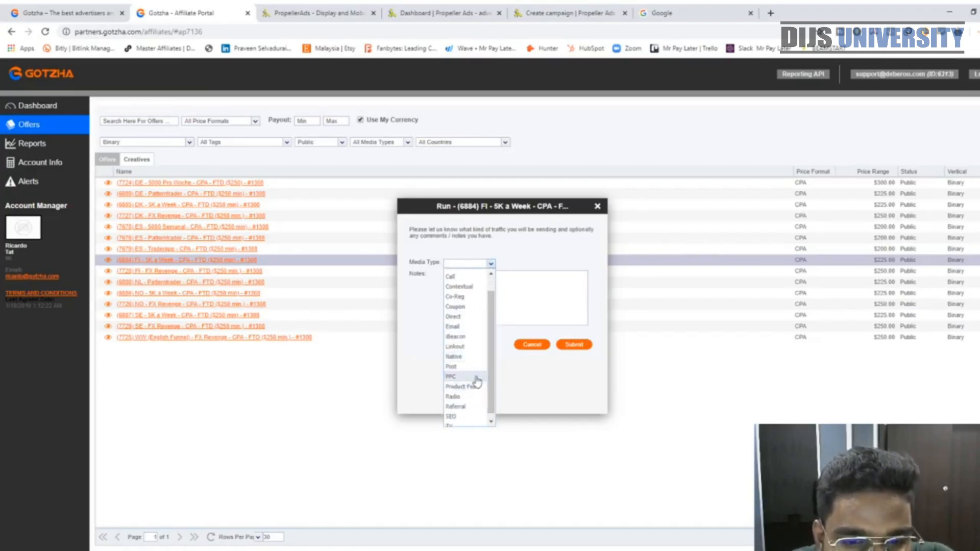
pyautogui.click(478, 378)
pyautogui.click(570, 349)
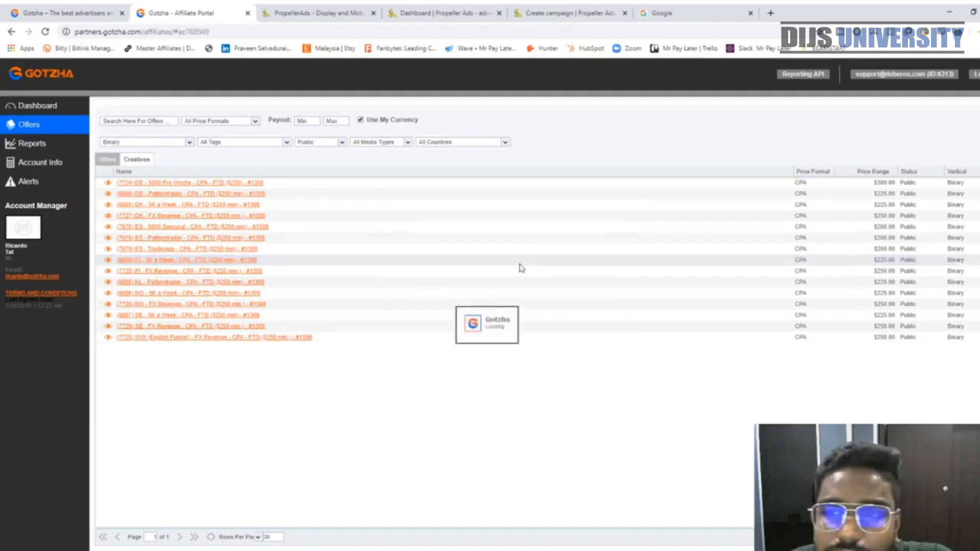
# View the custom link in the offer's creatives and close the link window.
pyautogui.click(520, 264)
pyautogui.click(326, 201)
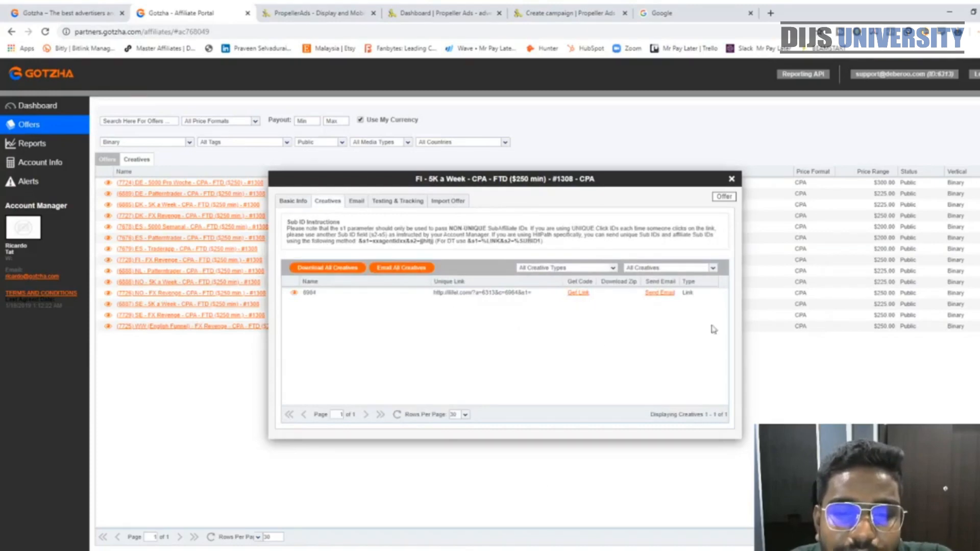
pyautogui.click(578, 292)
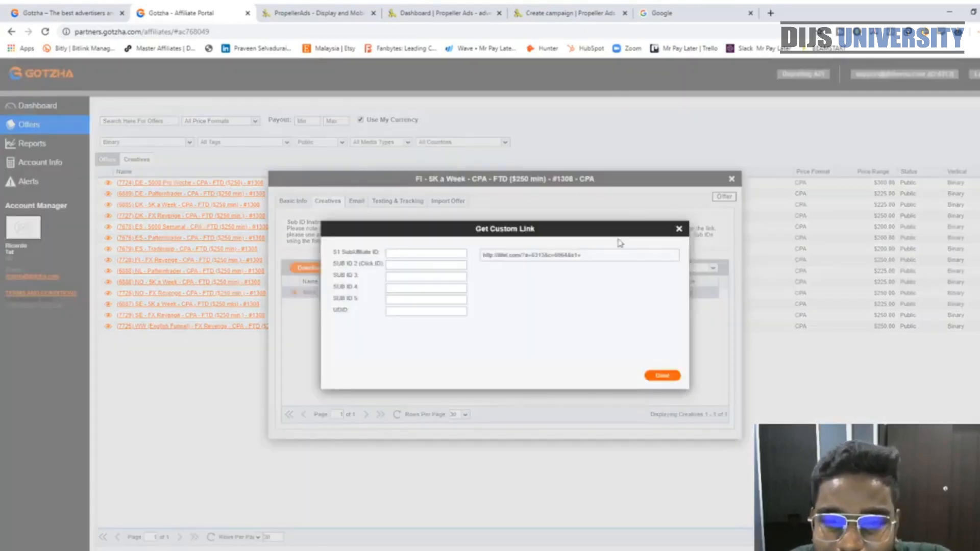
pyautogui.click(678, 229)
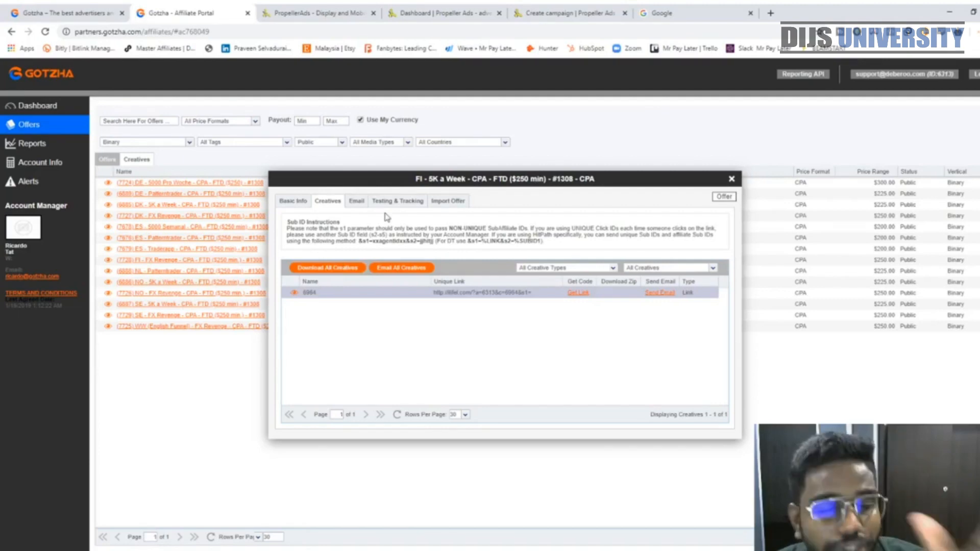
# Switch to the PropellerAds dashboard and start a new campaign from its campaigns page.
pyautogui.click(324, 10)
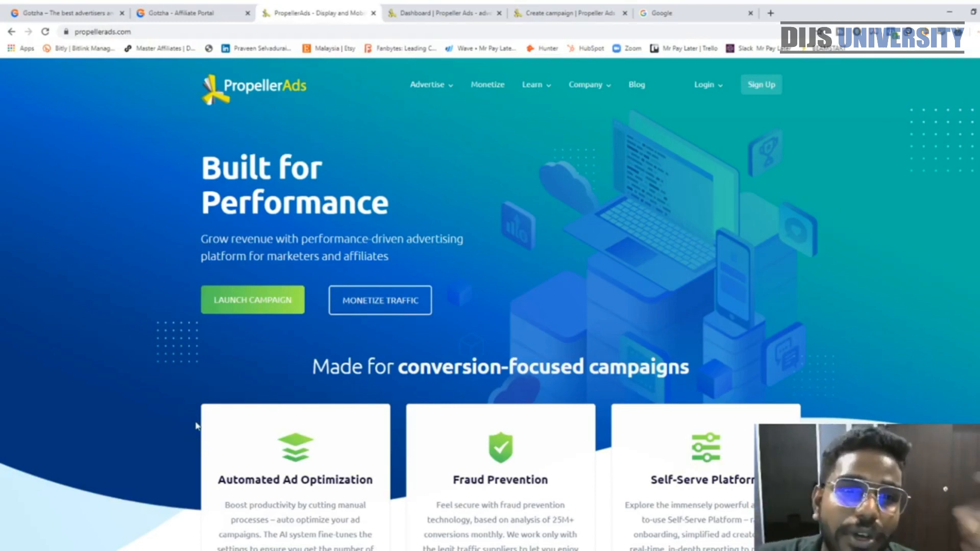
pyautogui.click(433, 11)
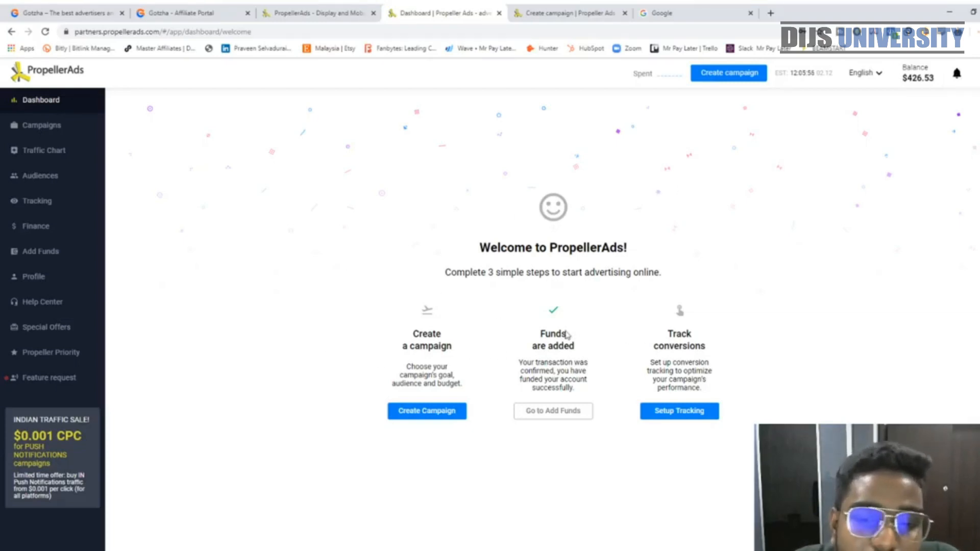
pyautogui.moveTo(537, 342); pyautogui.dragTo(602, 345)
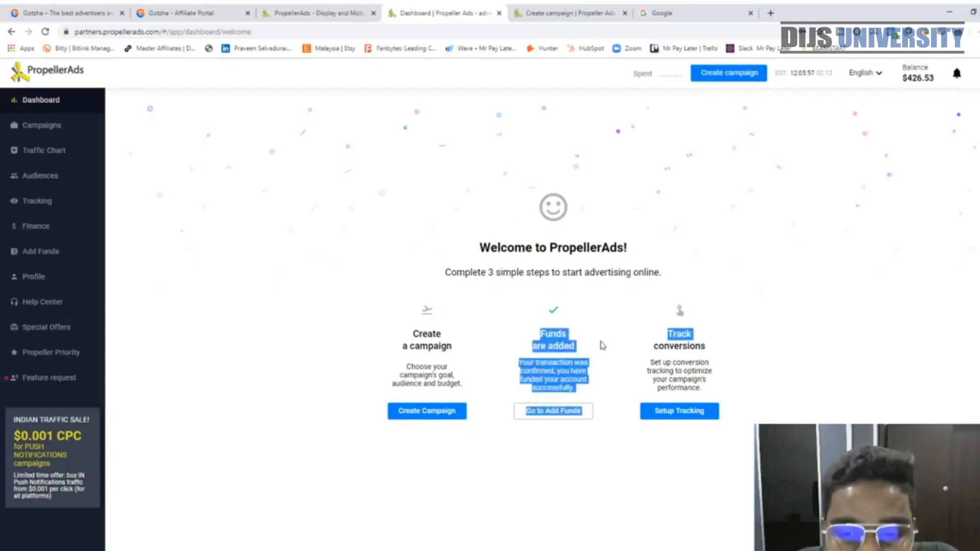
pyautogui.click(55, 126)
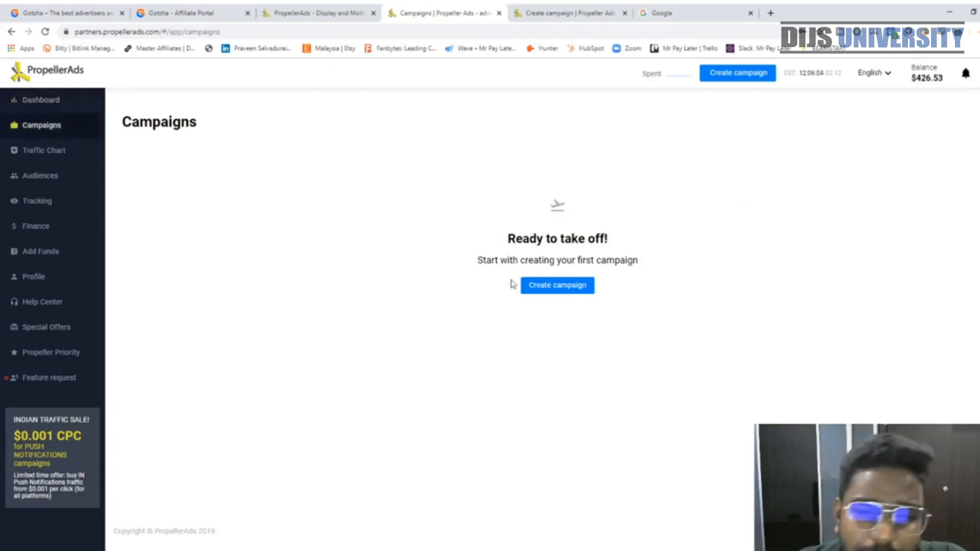
pyautogui.click(543, 290)
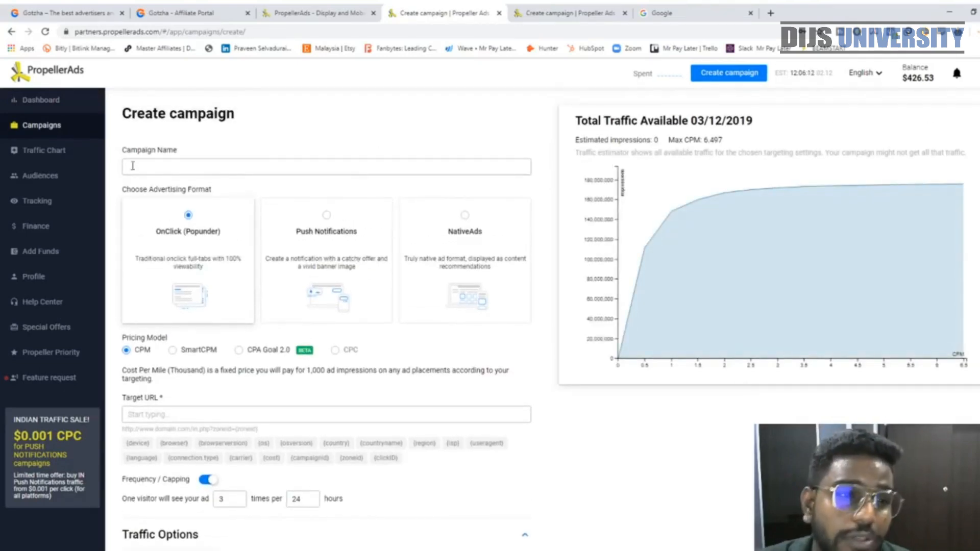
# Name the campaign "5K A WEEK" after checking the offer's name in the Gotzha portal.
pyautogui.moveTo(129, 156); pyautogui.dragTo(176, 151)
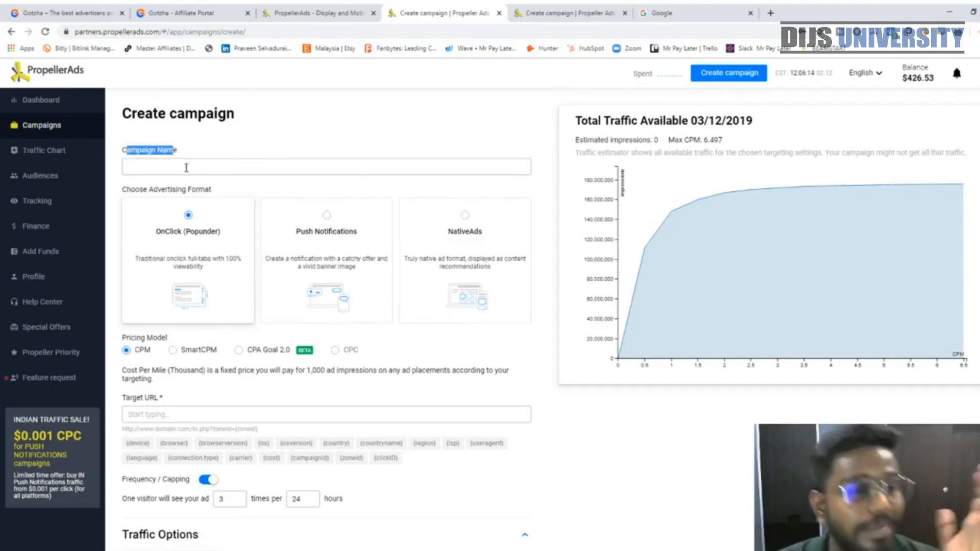
pyautogui.click(186, 167)
pyautogui.click(178, 12)
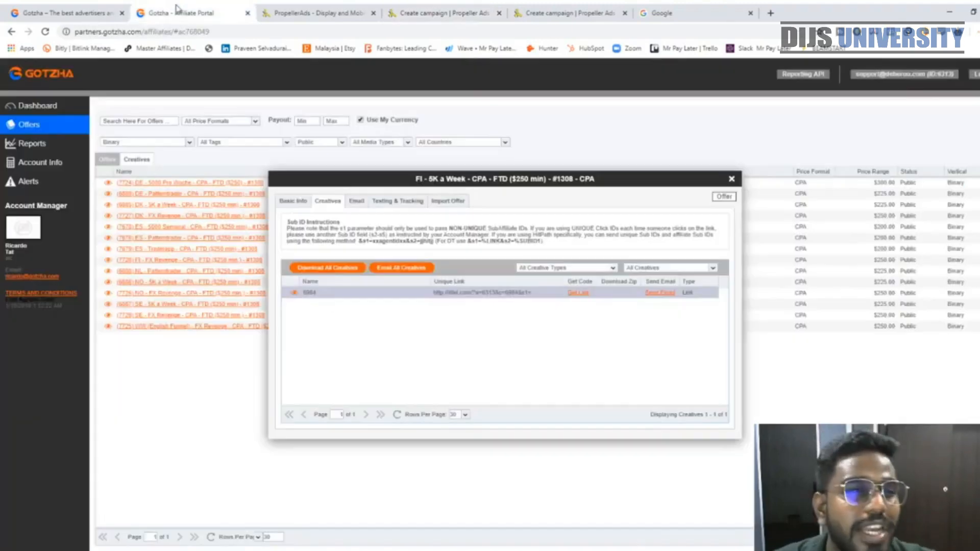
pyautogui.click(312, 13)
pyautogui.click(458, 11)
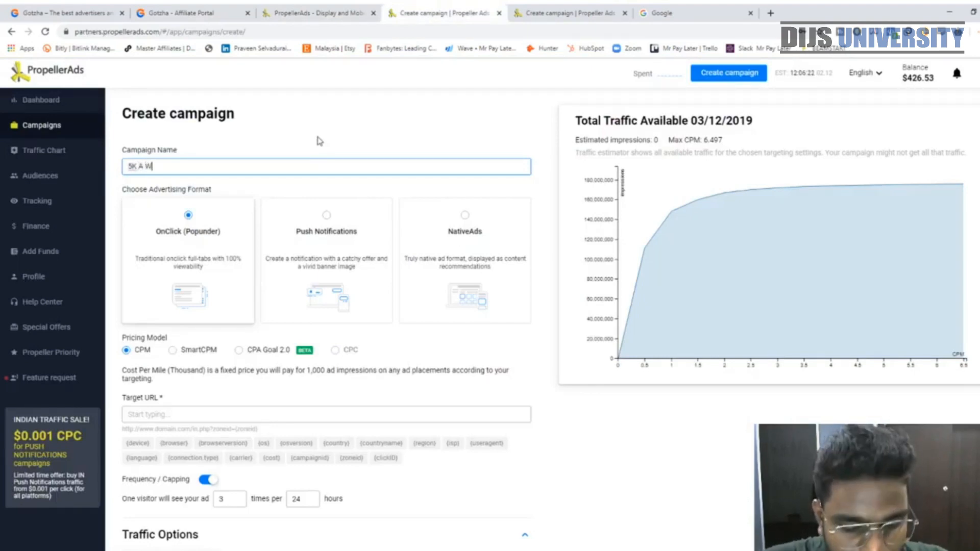
# Choose Push Notifications as the advertising format and CPC as the pricing model.
pyautogui.click(328, 216)
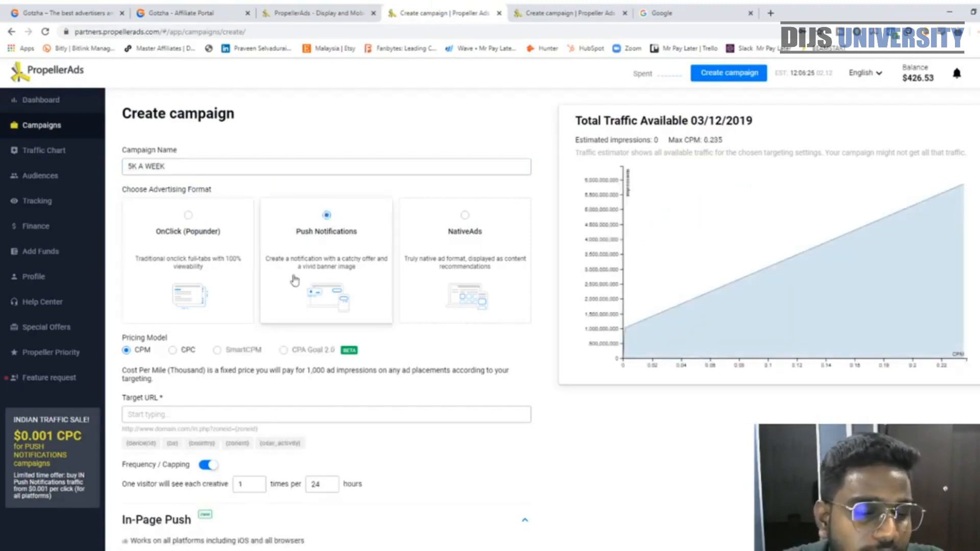
pyautogui.moveTo(168, 337); pyautogui.dragTo(123, 339)
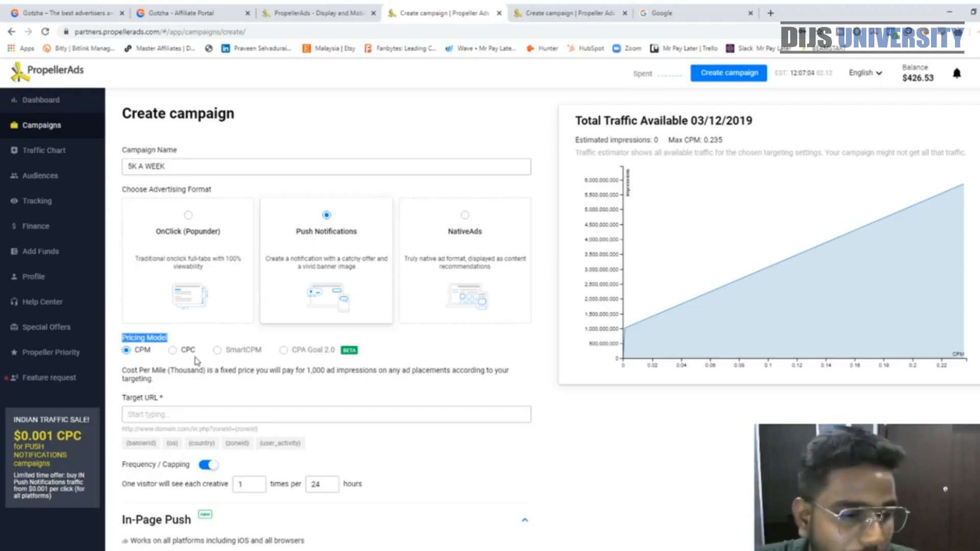
pyautogui.click(172, 350)
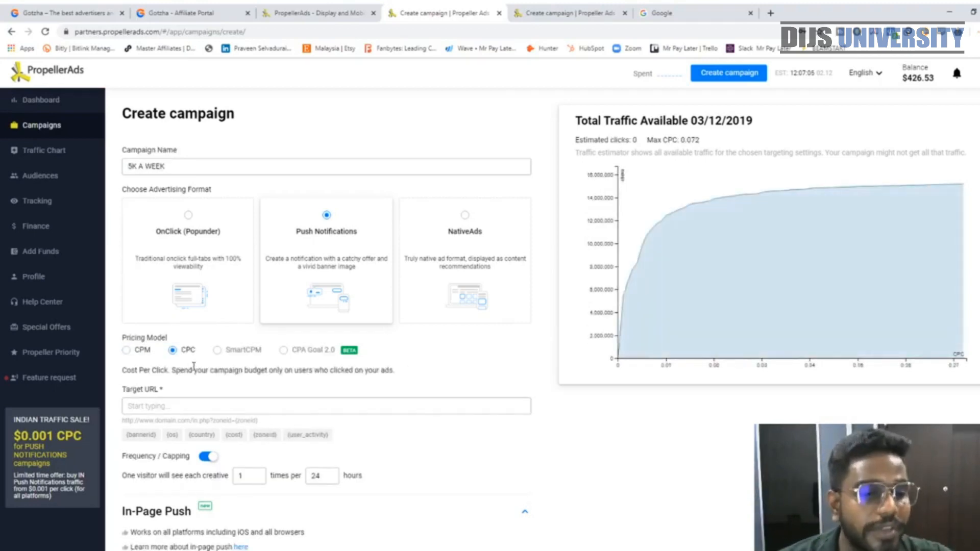
# Copy the offer's custom link from its creatives in the Gotzha portal and paste it as the PropellerAds campaign's target URL.
pyautogui.scroll(-1, 194, 366)
pyautogui.moveTo(170, 344); pyautogui.dragTo(118, 339)
pyautogui.click(199, 12)
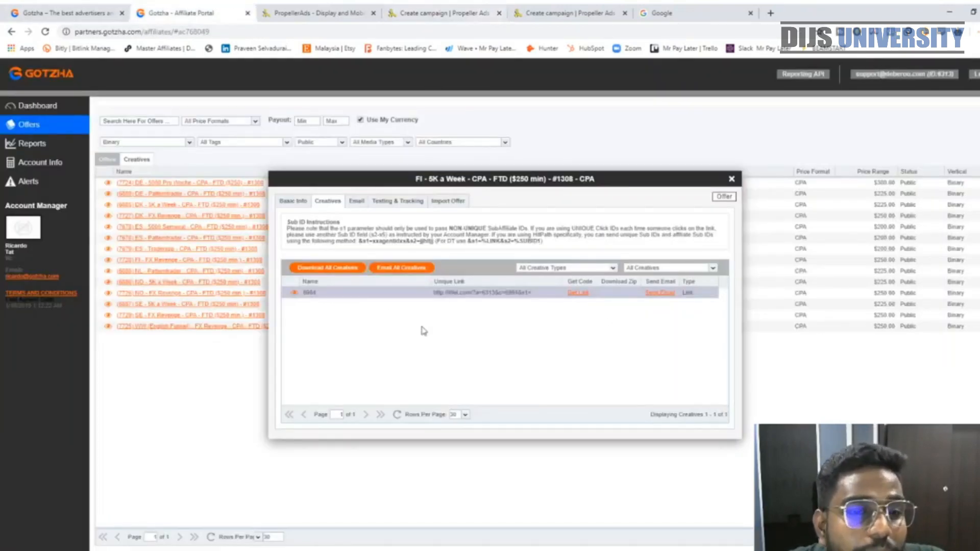
pyautogui.click(576, 293)
pyautogui.click(604, 257)
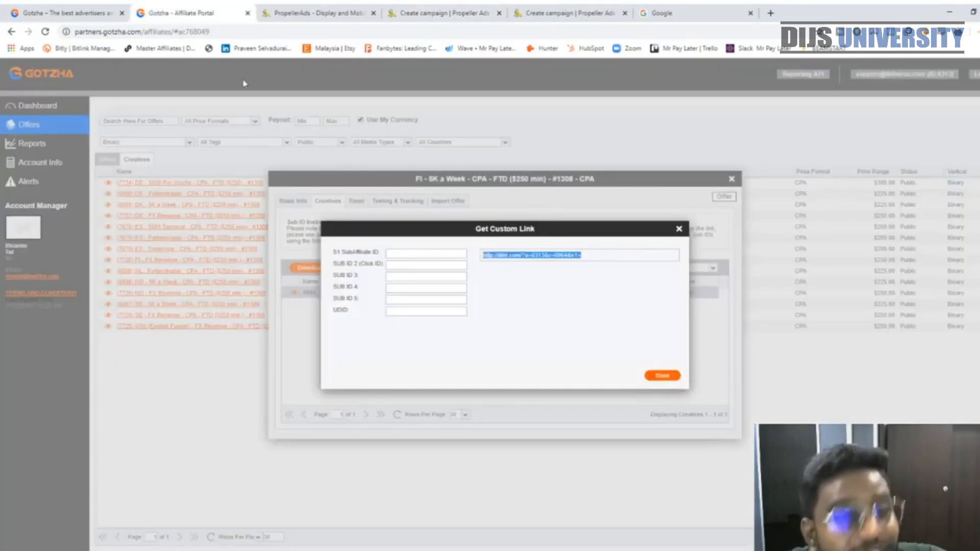
pyautogui.hotkey('ctrl', 'Tab')
pyautogui.hotkey('ctrl', 'Tab')
pyautogui.click(212, 356)
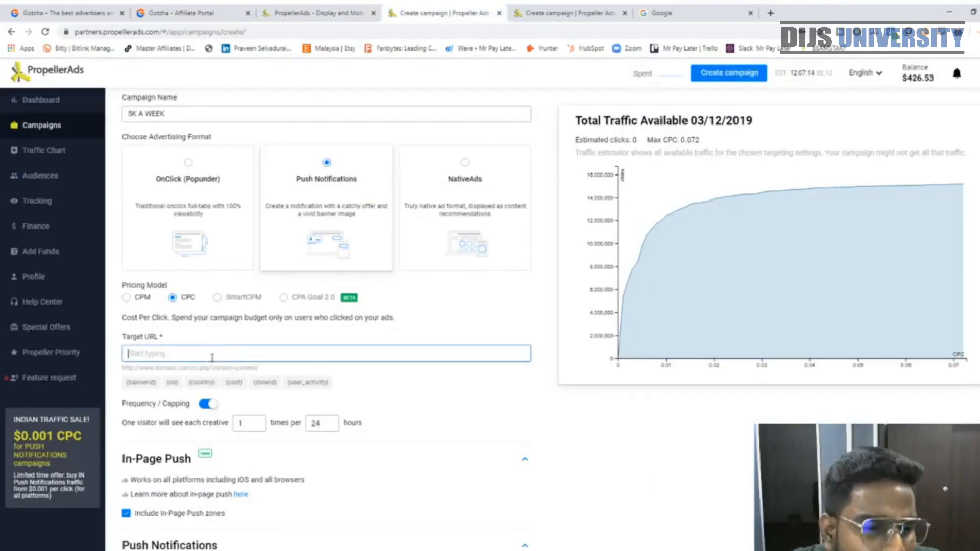
pyautogui.write('http://ilifel.com/?a=6313&c=6964&s1=')
pyautogui.click(398, 406)
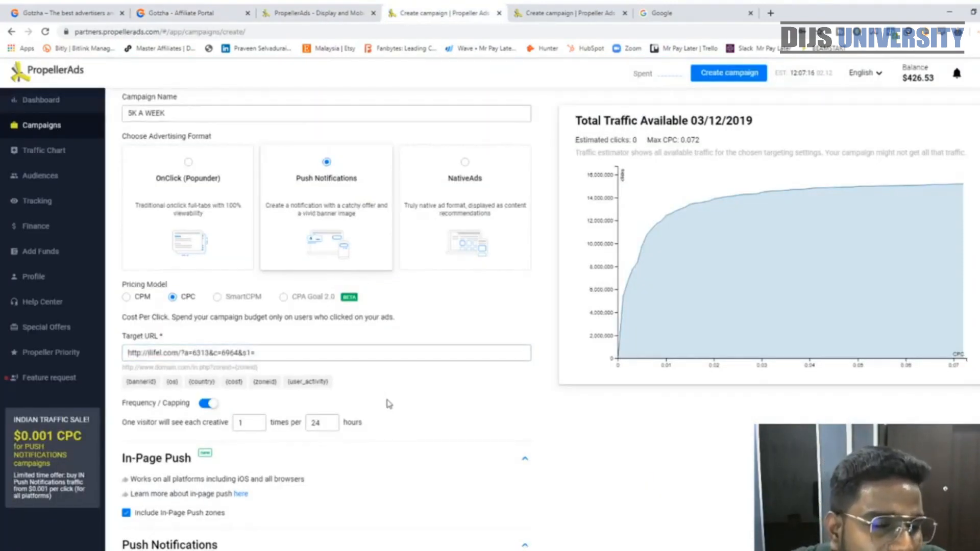
# Review the frequency capping, push creative and traffic options of the campaign, collapsing the Push Notifications section.
pyautogui.scroll(-3, 388, 403)
pyautogui.moveTo(135, 249)
pyautogui.moveTo(135, 249); pyautogui.dragTo(207, 251)
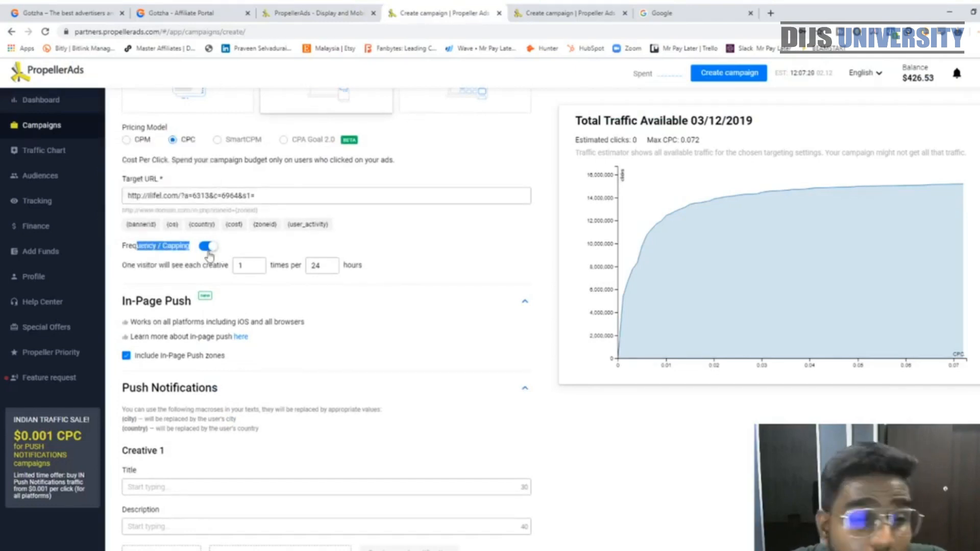
pyautogui.moveTo(136, 265); pyautogui.dragTo(227, 267)
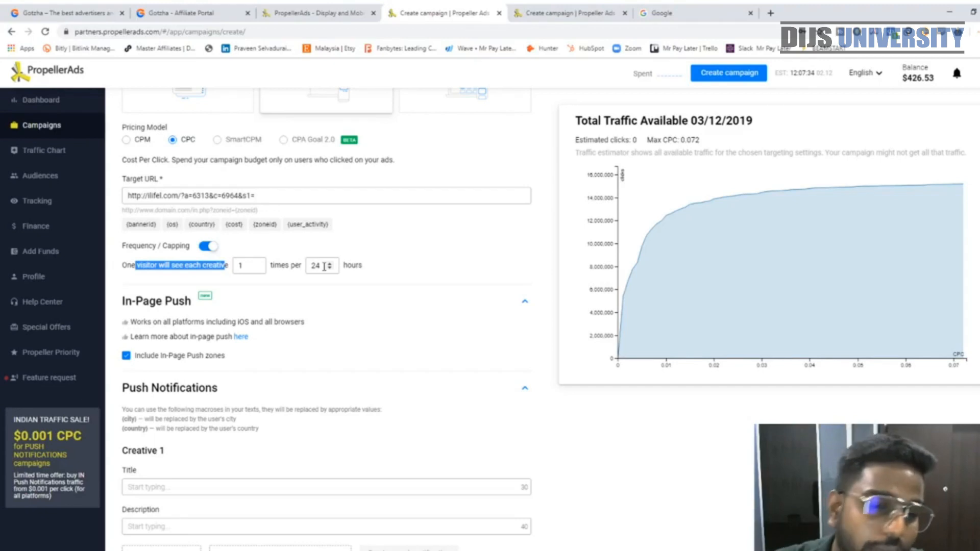
pyautogui.scroll(-3, 184, 297)
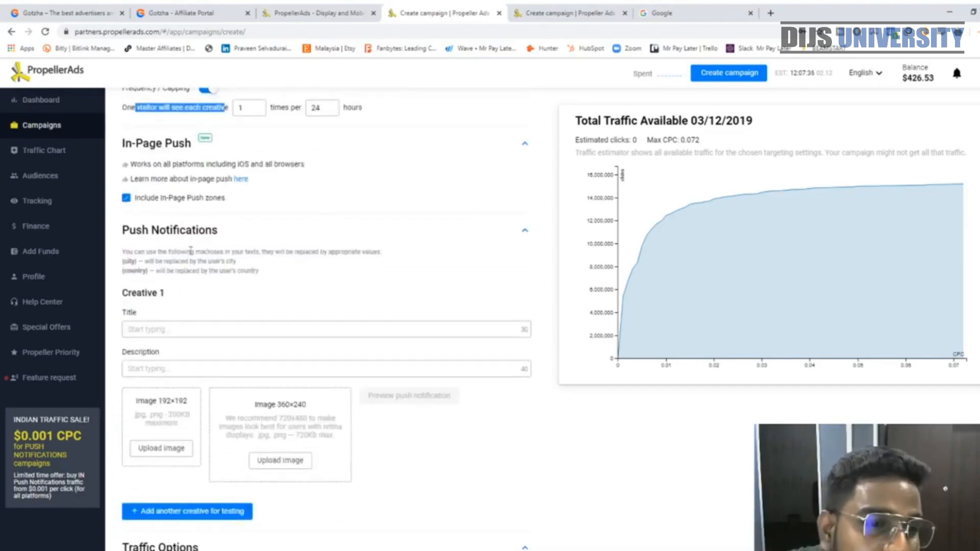
pyautogui.click(521, 232)
pyautogui.scroll(-3, 271, 296)
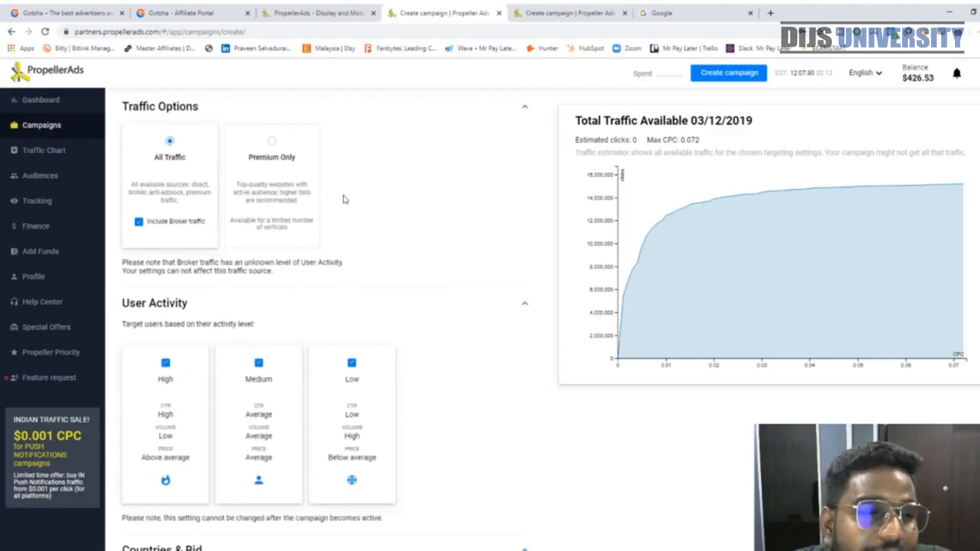
pyautogui.scroll(3, 277, 167)
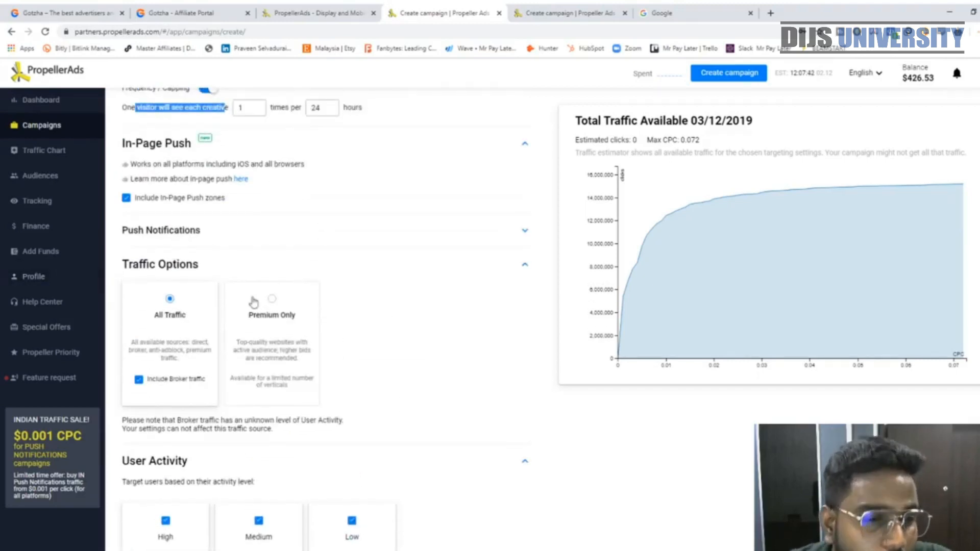
pyautogui.scroll(-4, 183, 363)
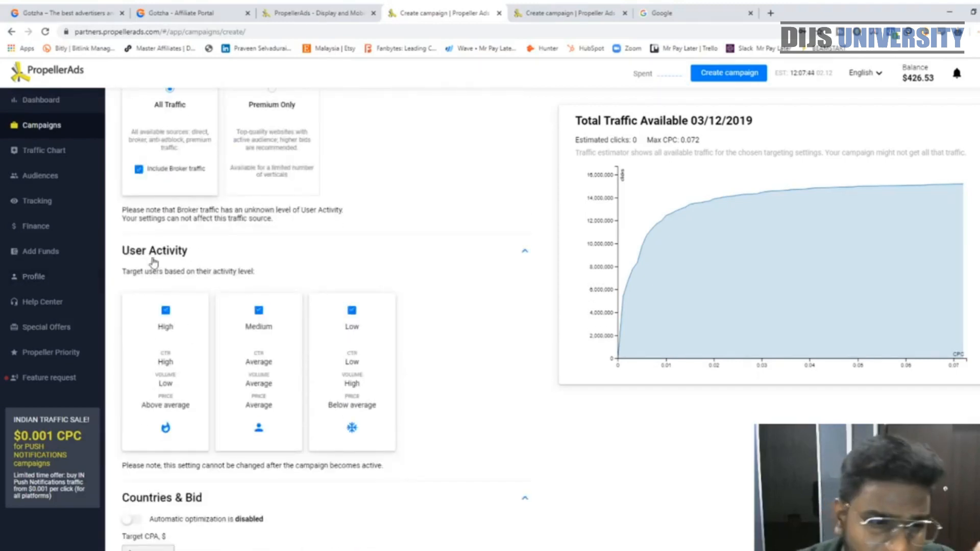
# Clear the High, Medium and Low user activity levels and select all three again.
pyautogui.scroll(-5, 257, 245)
pyautogui.click(250, 142)
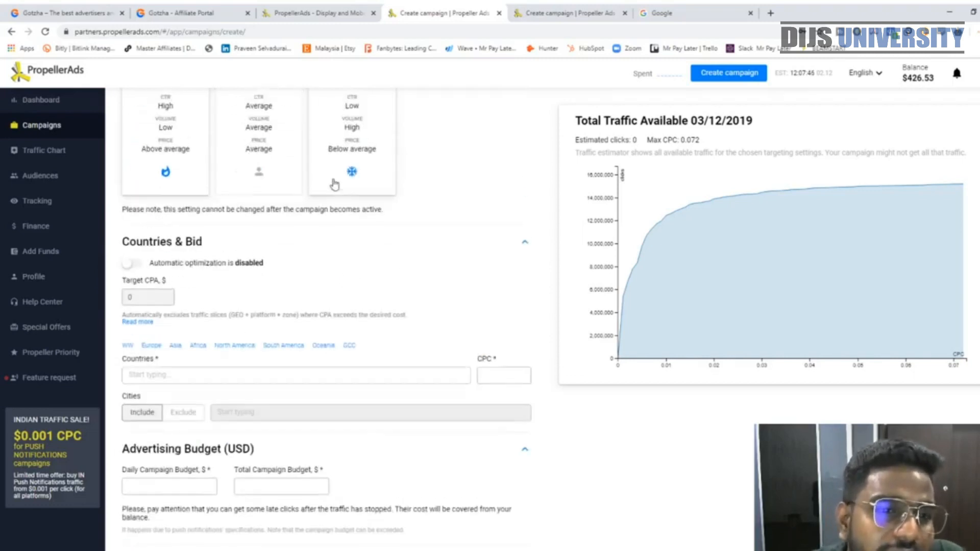
pyautogui.scroll(2, 335, 183)
pyautogui.click(367, 212)
pyautogui.click(167, 158)
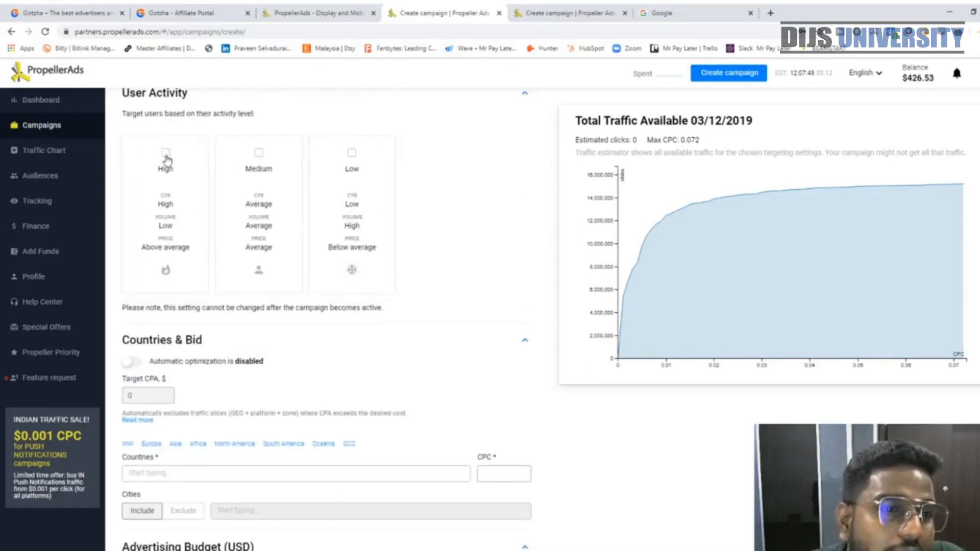
pyautogui.click(241, 185)
pyautogui.click(378, 178)
pyautogui.click(197, 186)
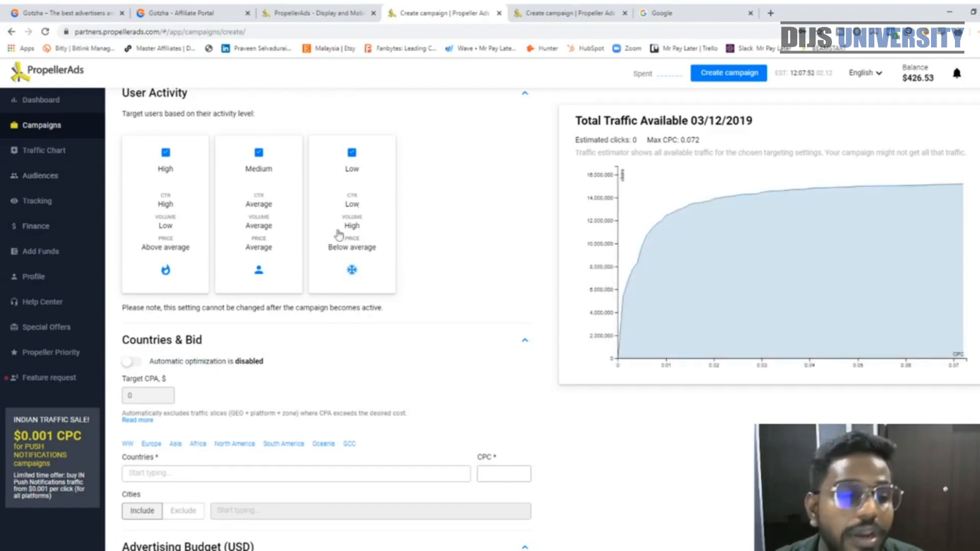
# Target the campaign at Finland after checking the offer's country in the Gotzha portal.
pyautogui.scroll(-3, 338, 235)
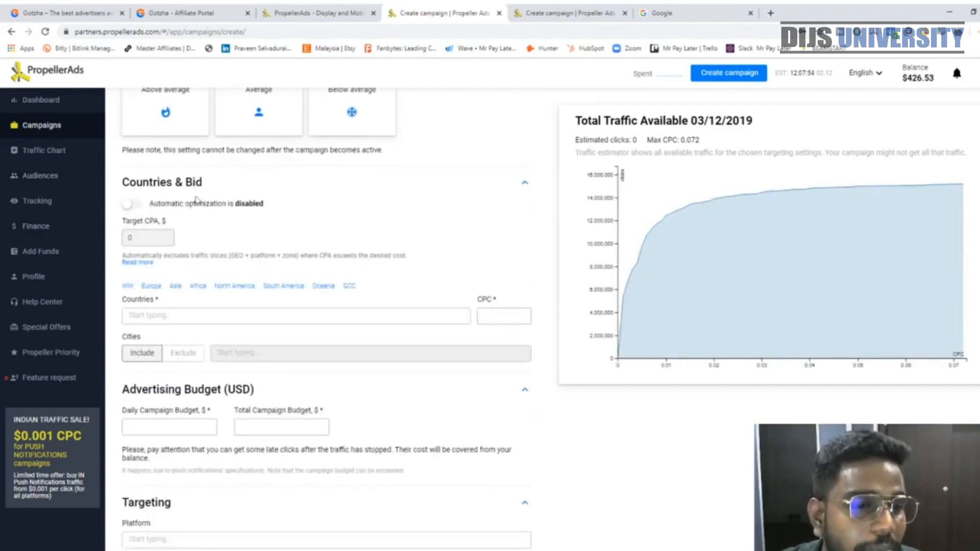
pyautogui.click(190, 321)
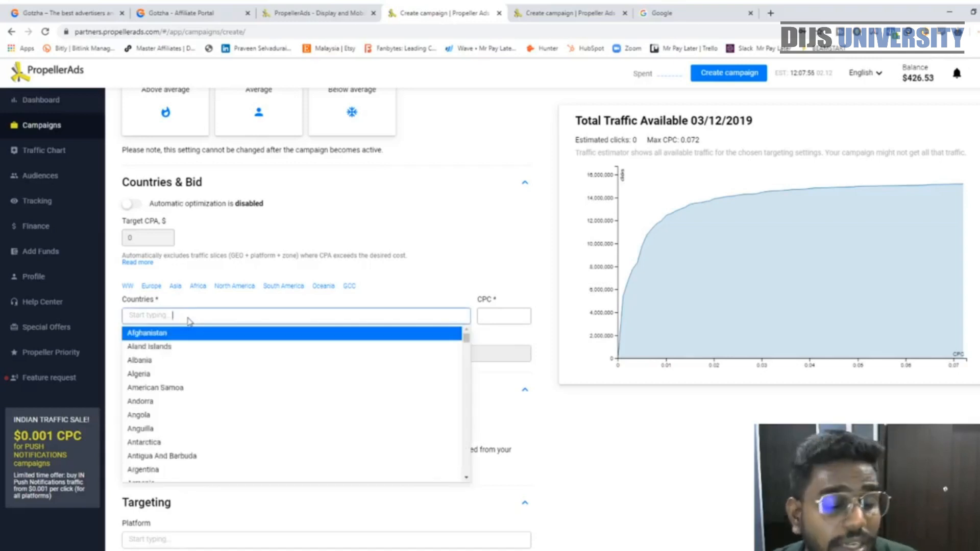
pyautogui.click(189, 14)
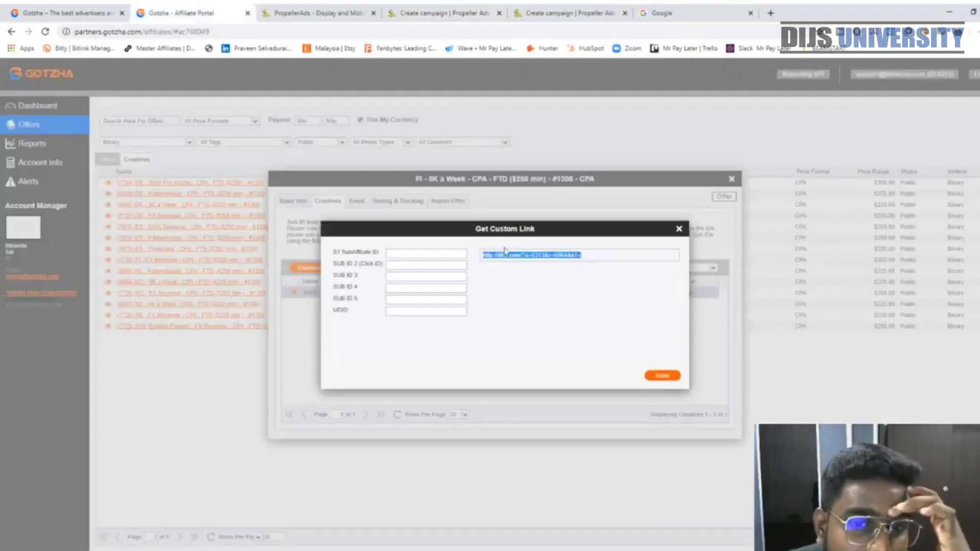
pyautogui.click(452, 12)
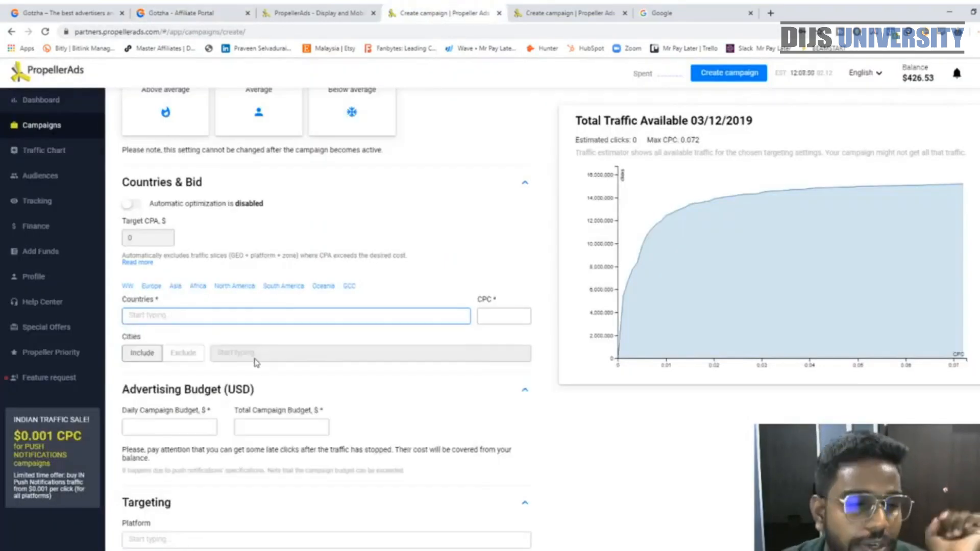
pyautogui.write('finland')
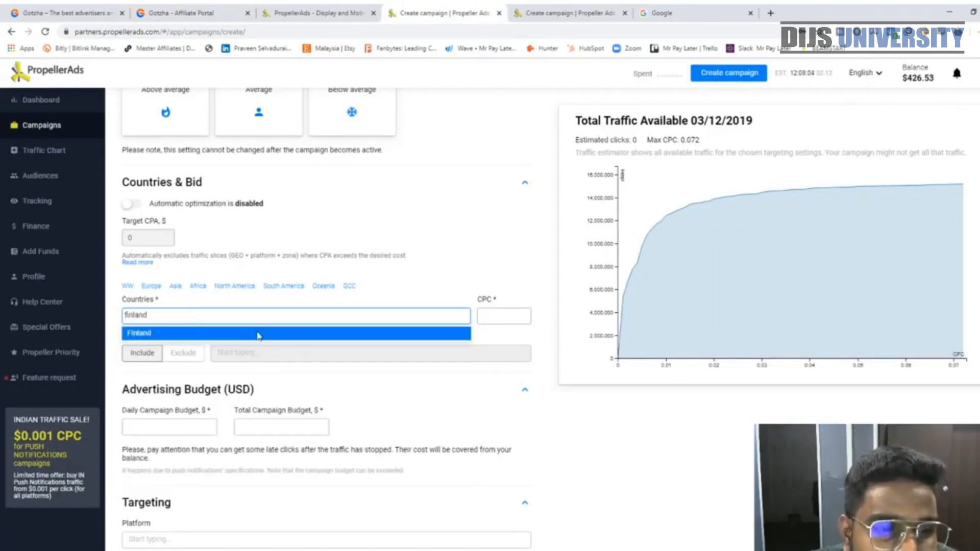
pyautogui.click(258, 333)
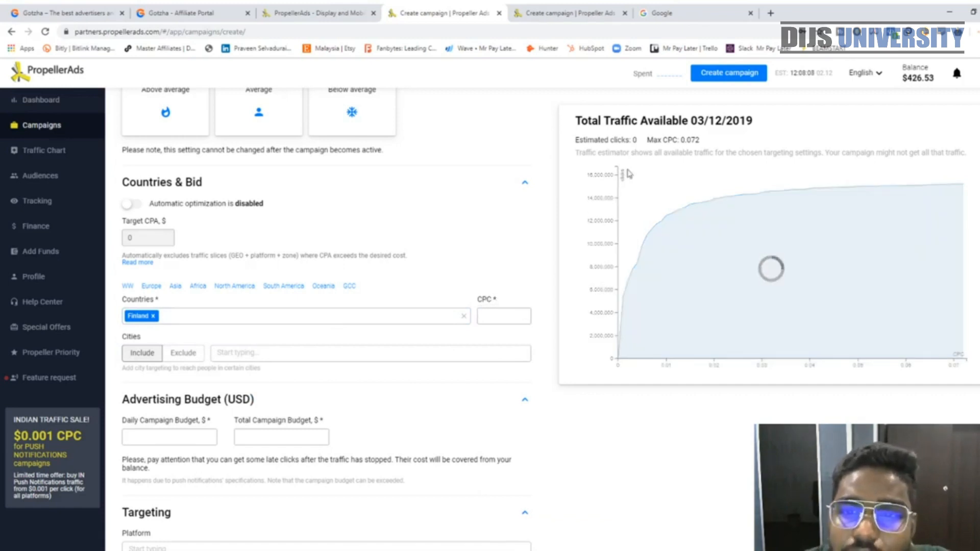
# Set the CPC bid for Finland to 0.08 and check it against the traffic estimate.
pyautogui.moveTo(682, 140); pyautogui.dragTo(700, 140)
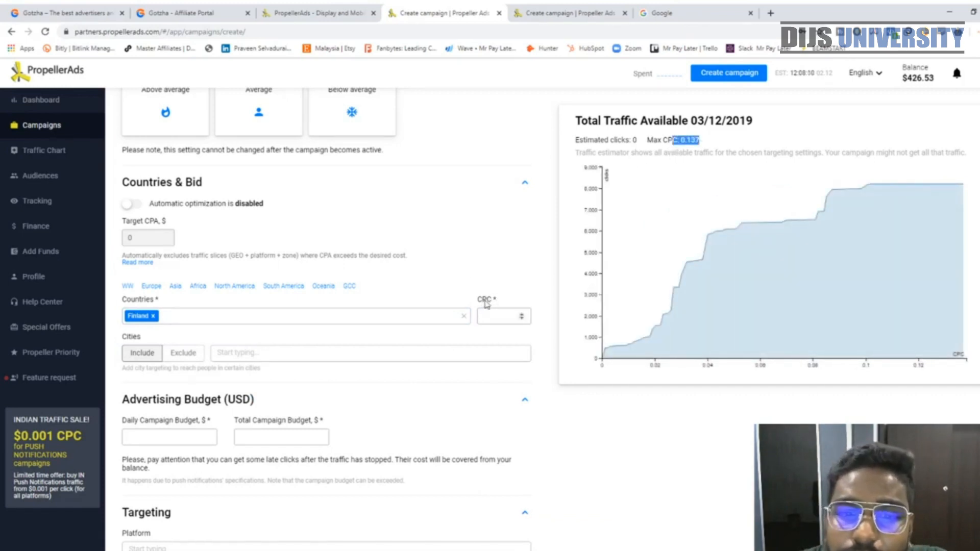
pyautogui.click(510, 313)
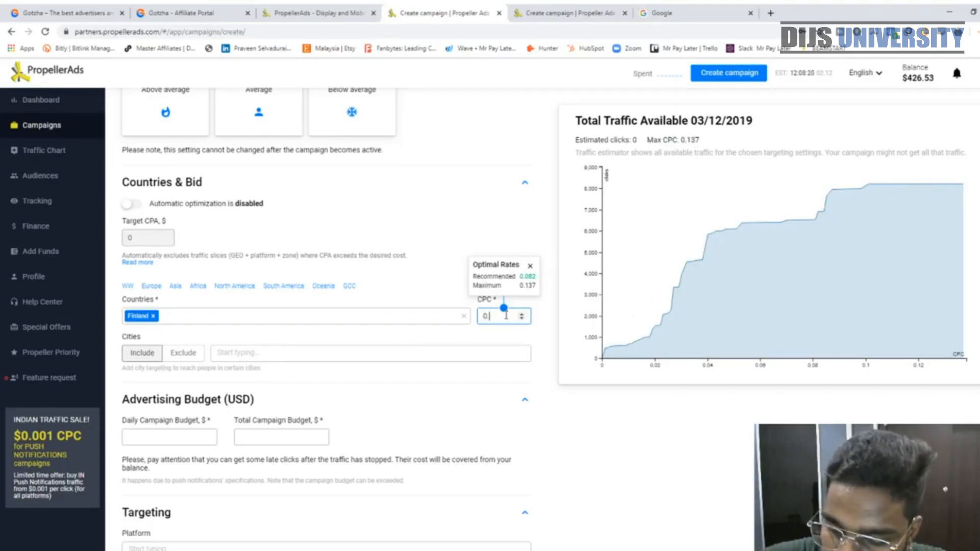
pyautogui.write('8')
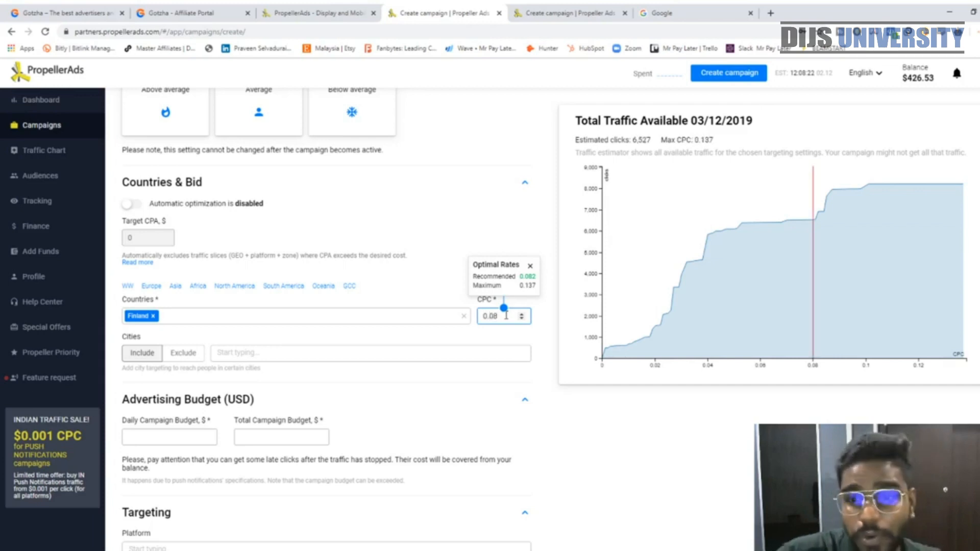
pyautogui.moveTo(813, 223)
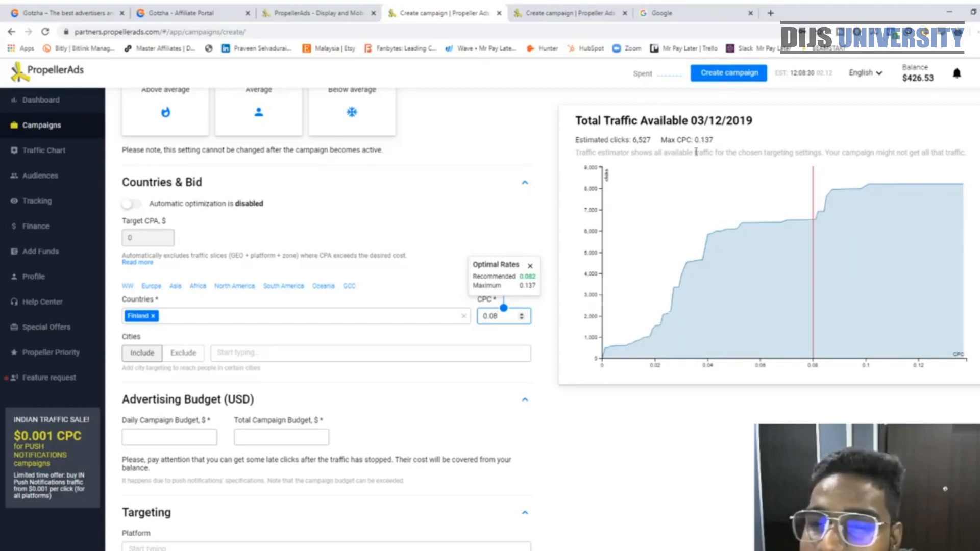
pyautogui.moveTo(631, 143); pyautogui.dragTo(714, 141)
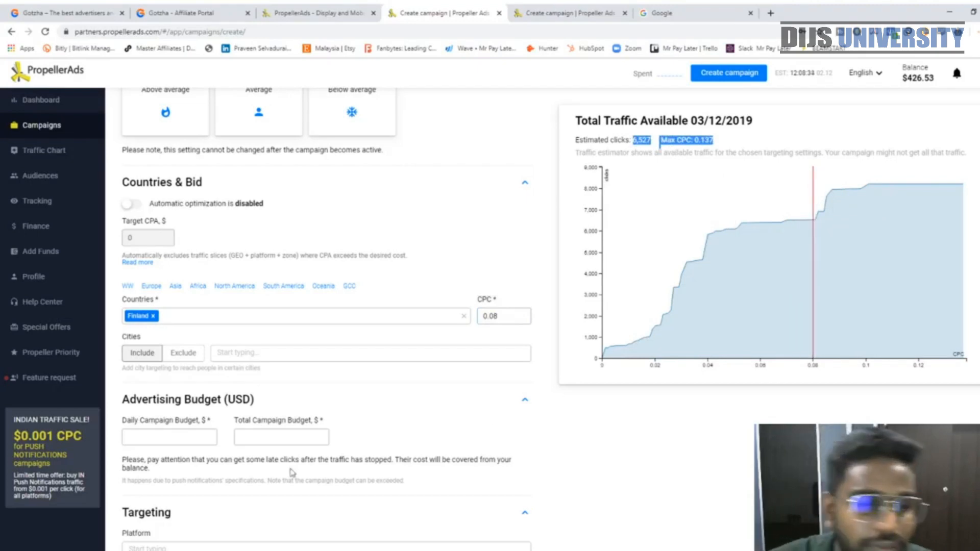
# Look over the targeting options and set the daily campaign budget to $30.
pyautogui.scroll(-2, 203, 328)
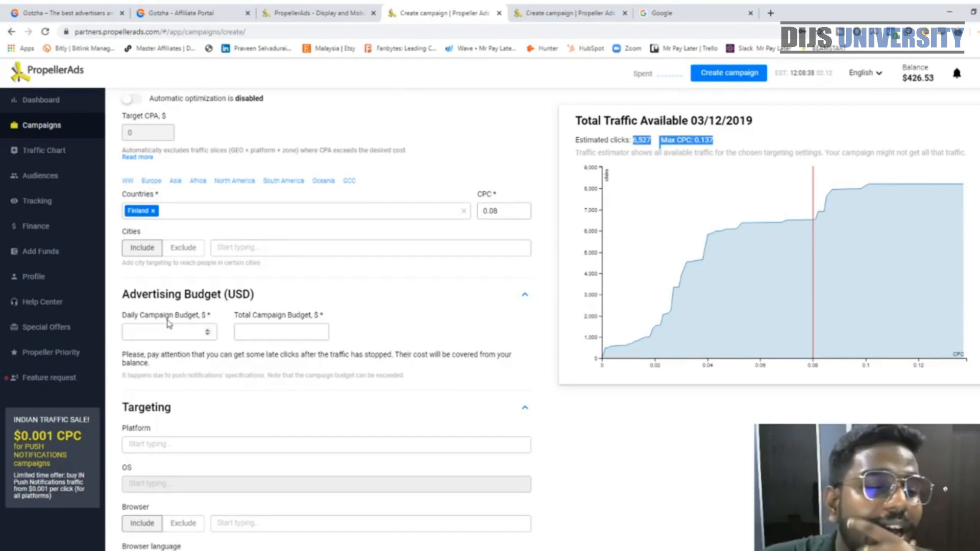
pyautogui.scroll(-5, 175, 219)
pyautogui.scroll(2, 177, 217)
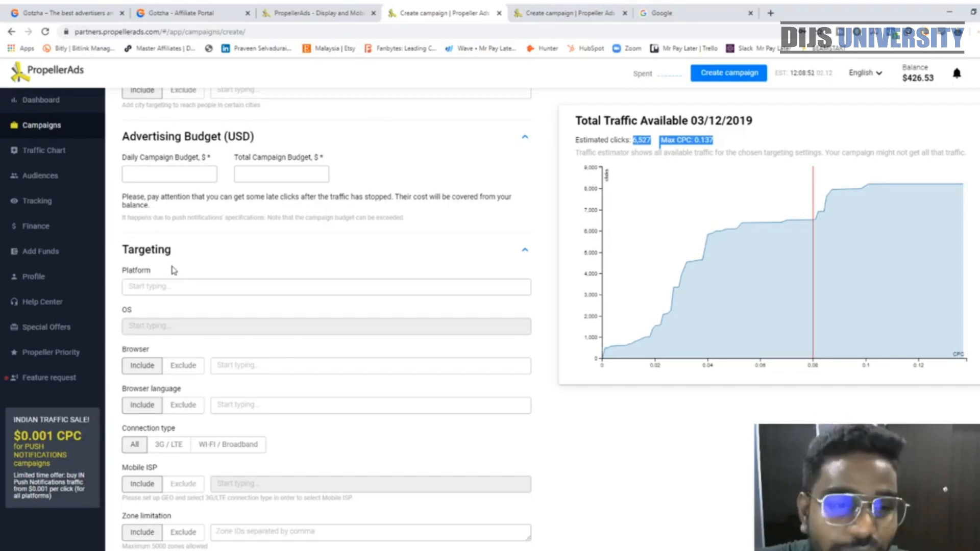
pyautogui.click(180, 169)
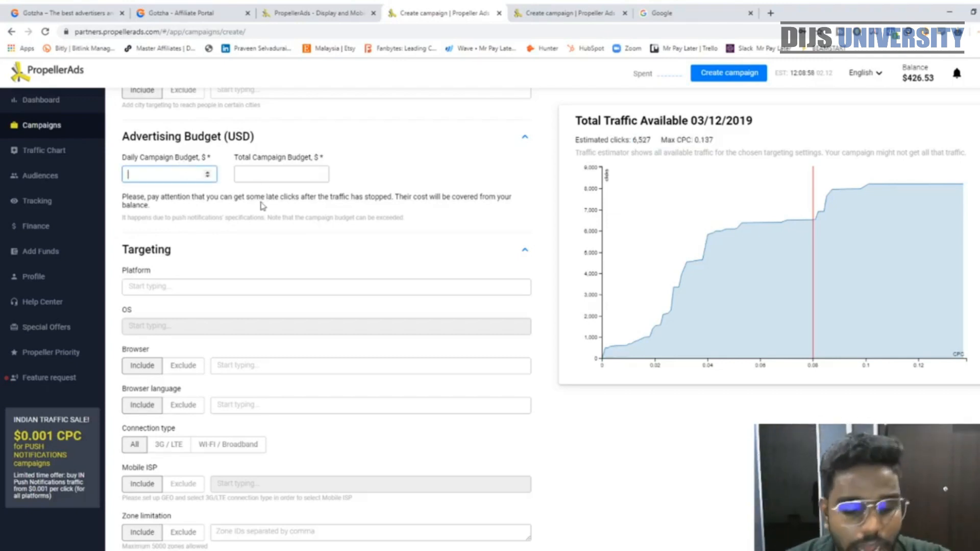
pyautogui.write('10')
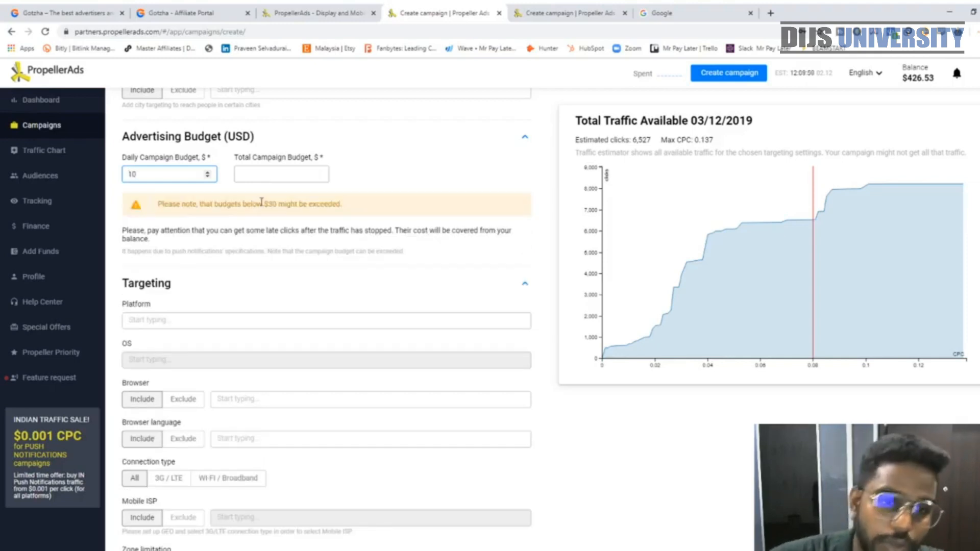
pyautogui.press('BackSpace')
pyautogui.write('30')
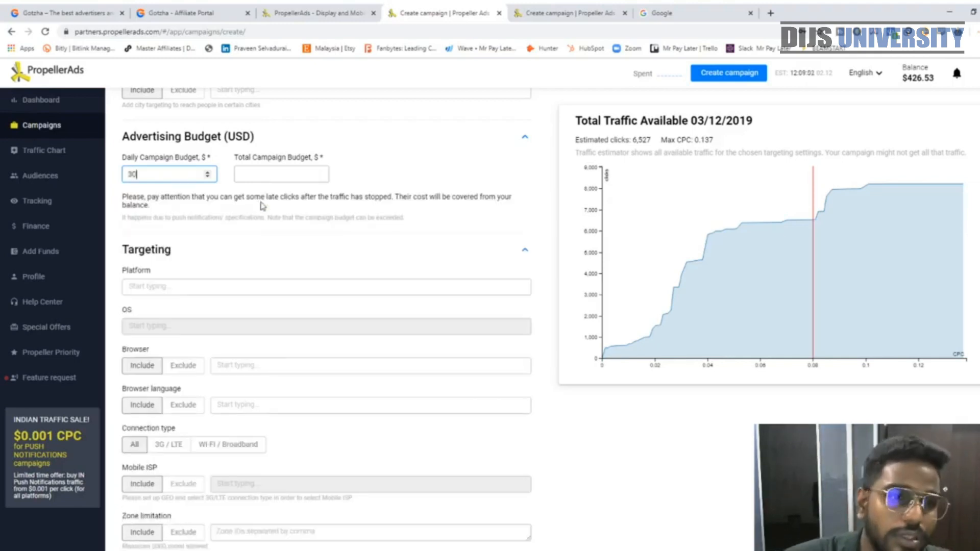
# Target the campaign at both the Desktop and Mobile platforms.
pyautogui.click(270, 174)
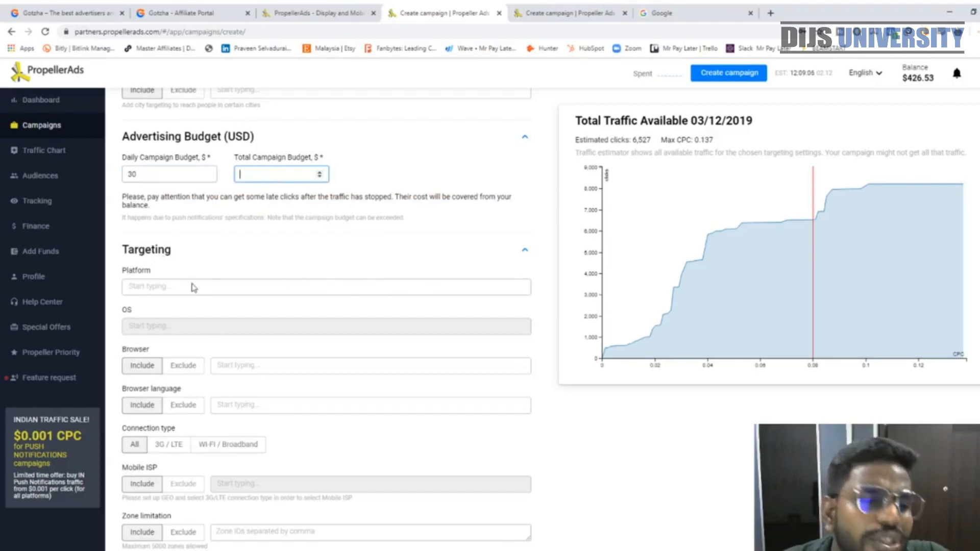
pyautogui.click(147, 288)
pyautogui.click(157, 305)
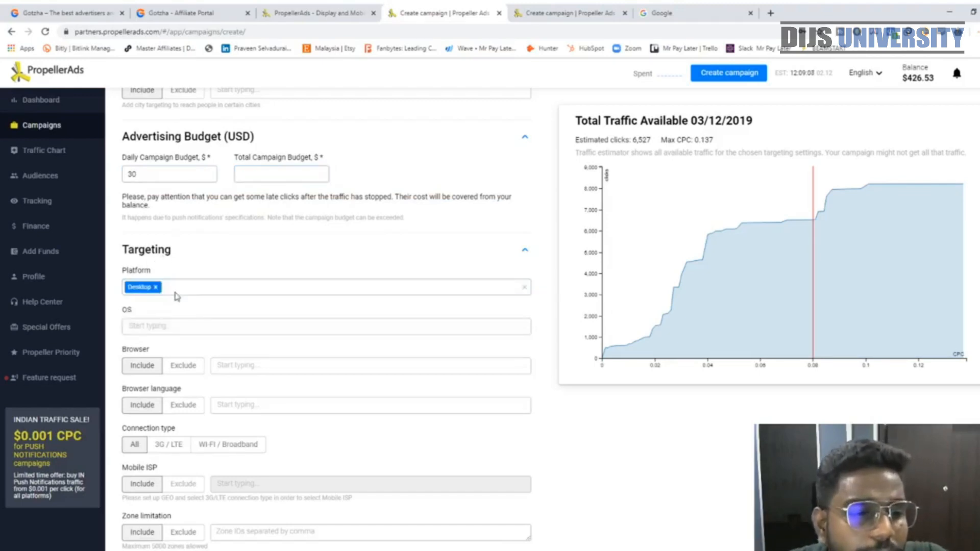
pyautogui.click(178, 291)
pyautogui.click(187, 305)
# Limit the operating system targeting to Mac OS, Windows, Windows Phone, iOS and Android.
pyautogui.click(174, 325)
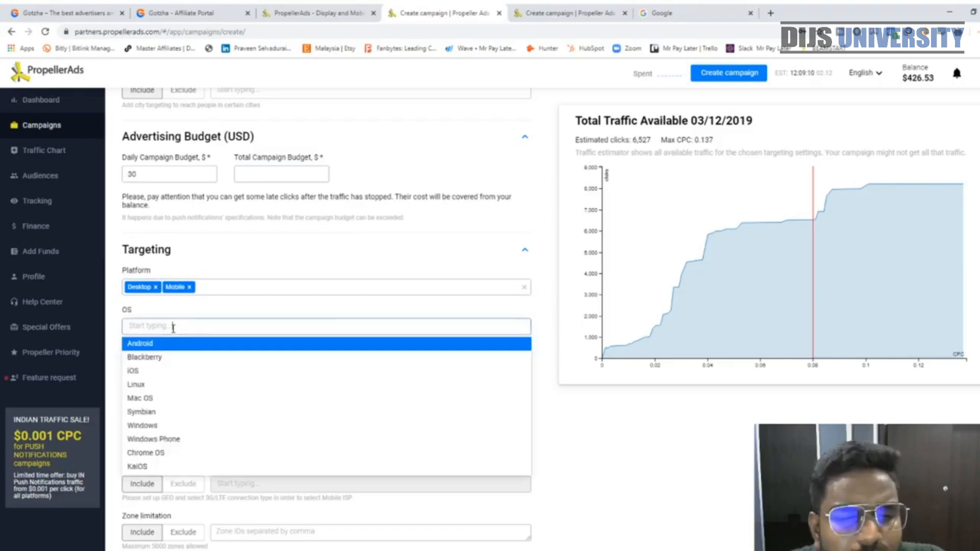
pyautogui.click(159, 400)
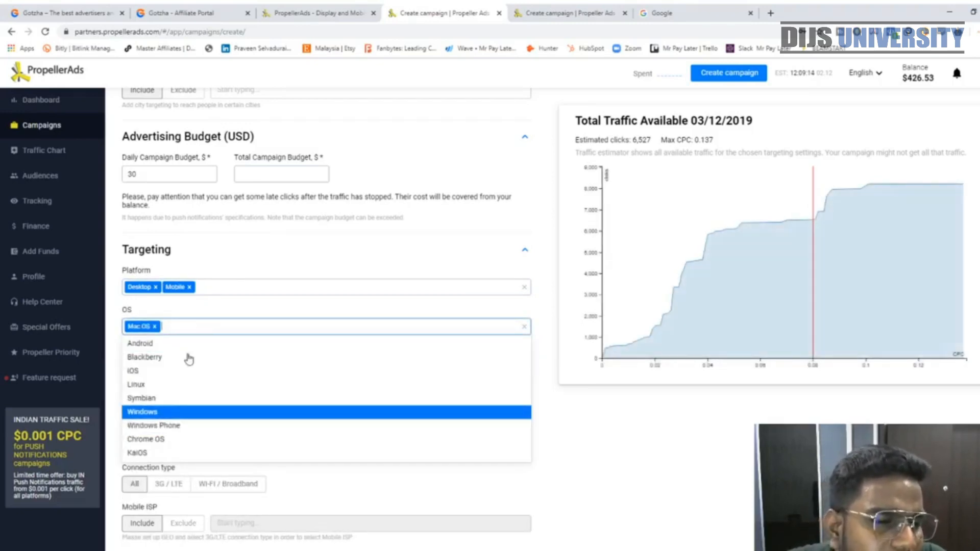
pyautogui.click(187, 411)
pyautogui.click(188, 411)
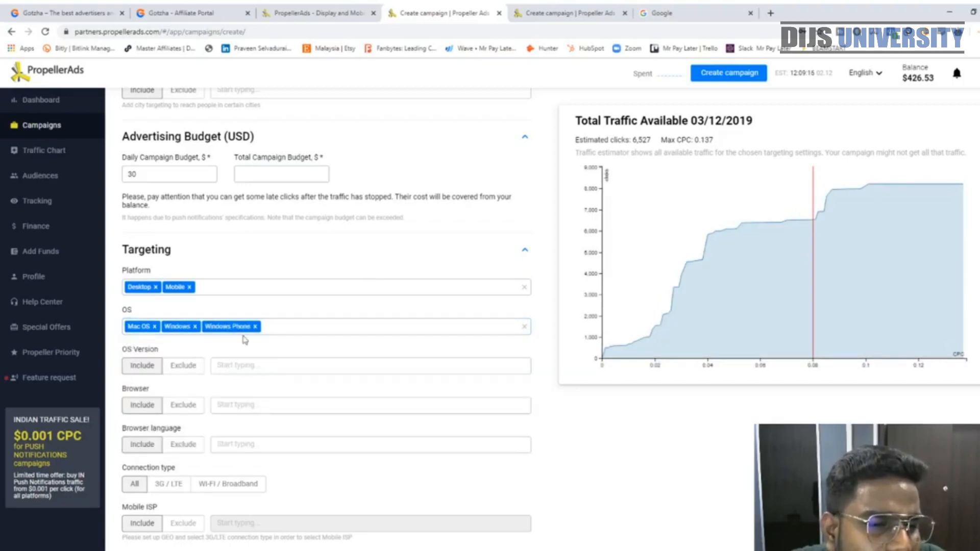
pyautogui.click(285, 333)
pyautogui.click(187, 373)
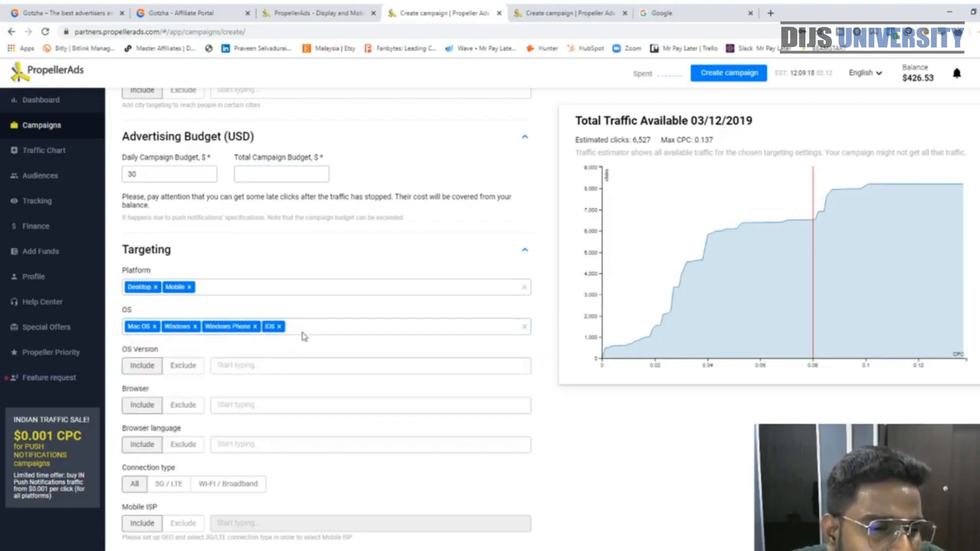
pyautogui.click(307, 334)
pyautogui.click(269, 349)
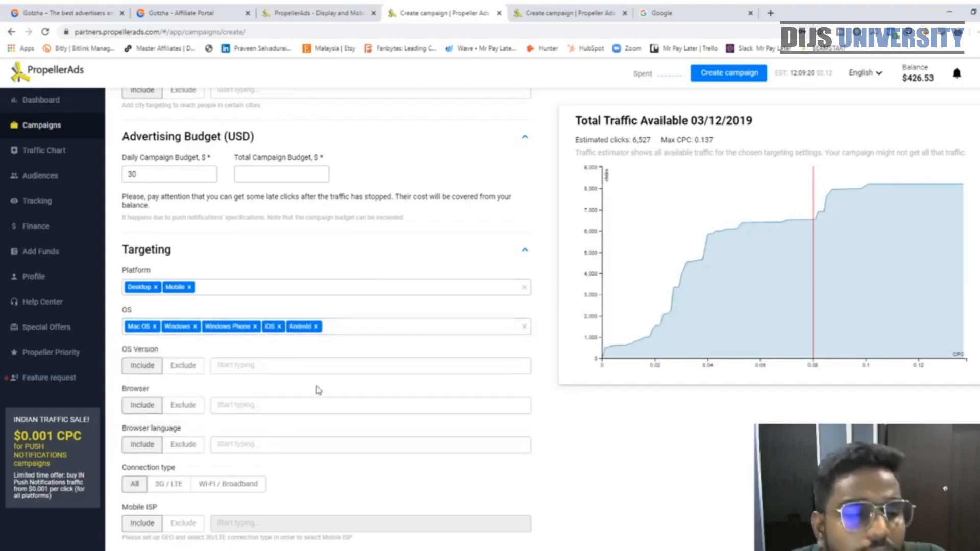
# Look over the remaining targeting options and the Audience and Campaign Schedule settings without changing them.
pyautogui.scroll(-2, 301, 389)
pyautogui.scroll(-4, 252, 367)
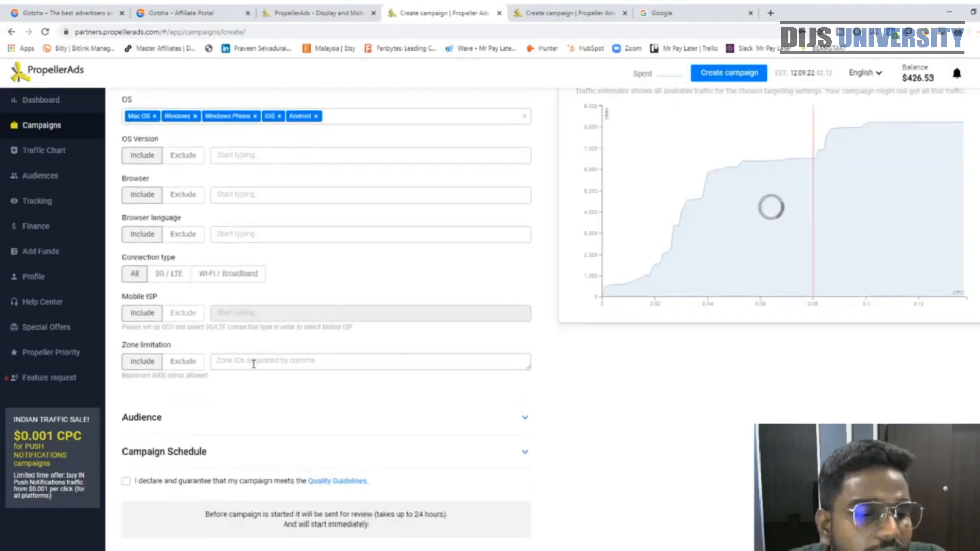
pyautogui.click(498, 319)
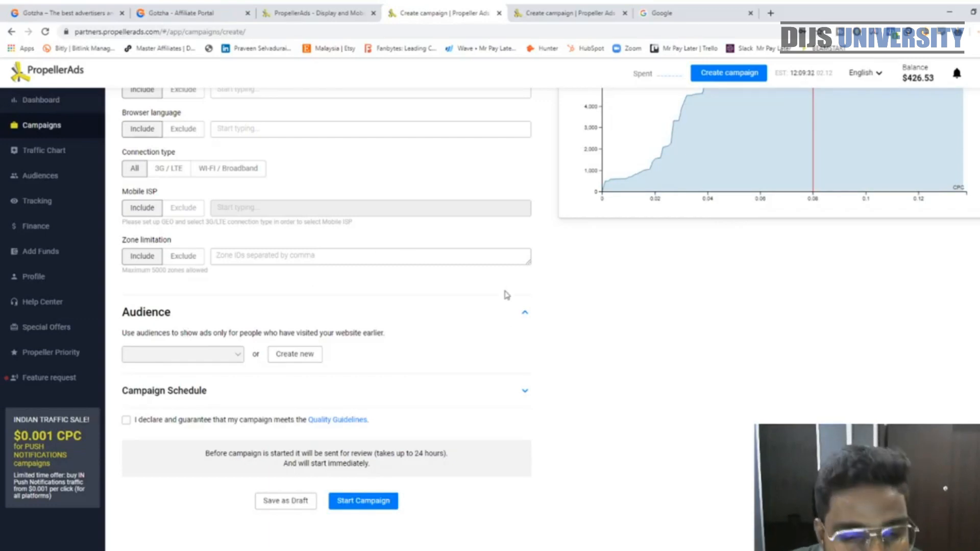
pyautogui.click(522, 313)
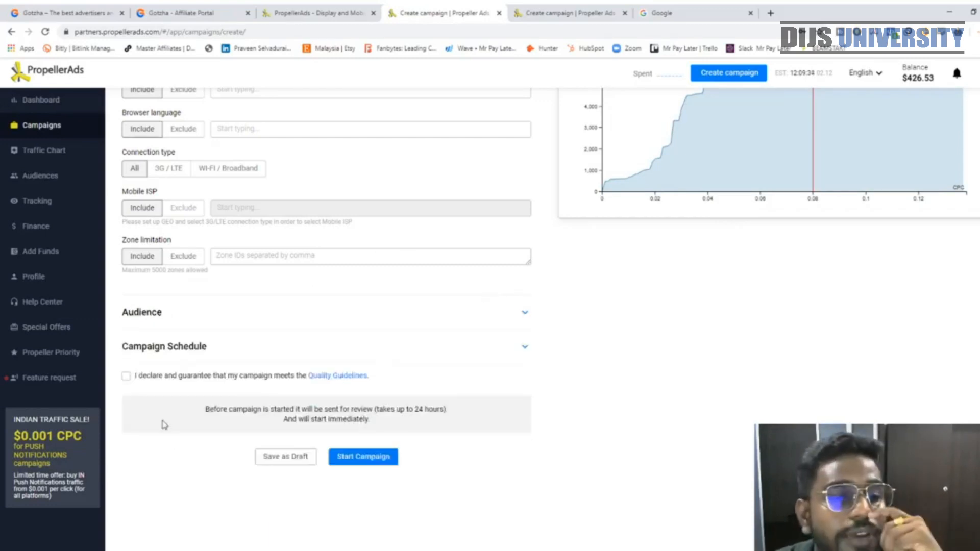
pyautogui.click(524, 349)
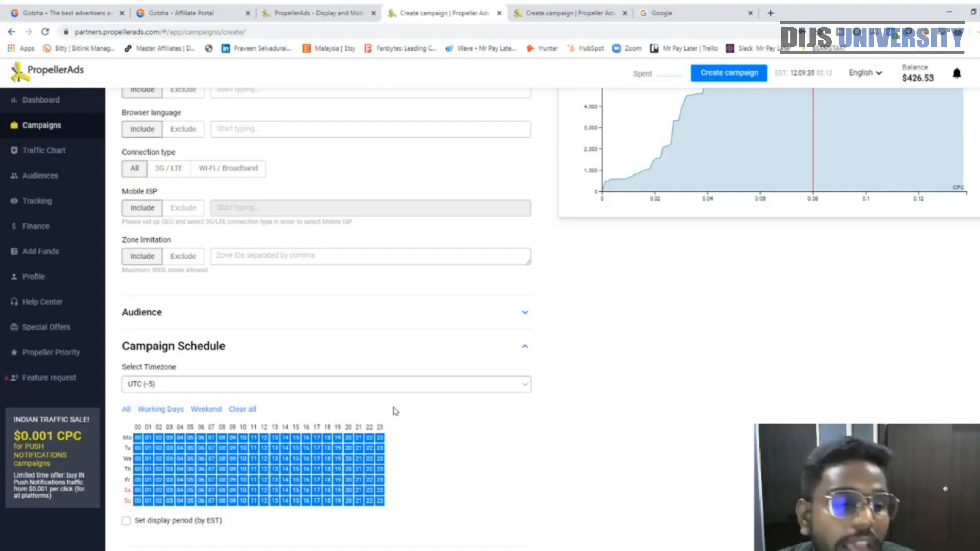
pyautogui.scroll(-3, 393, 411)
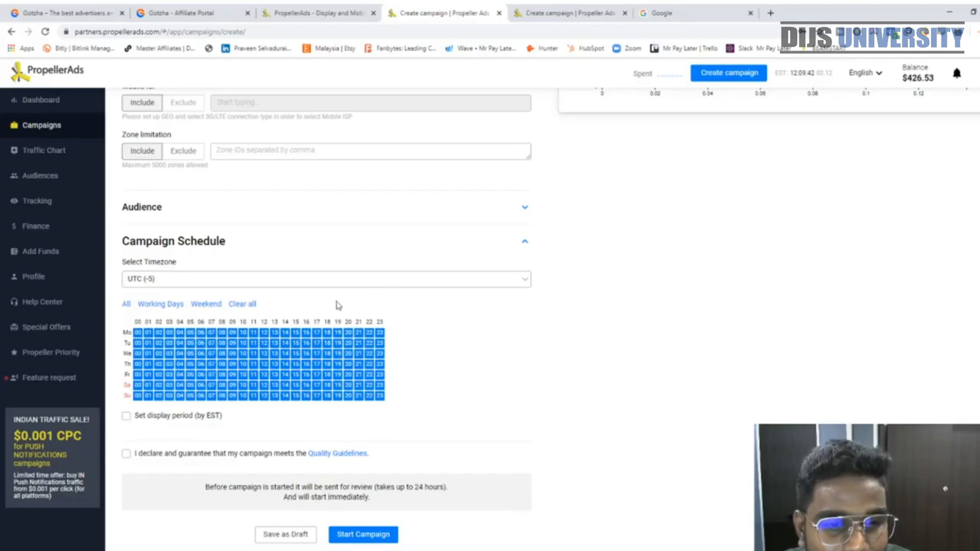
pyautogui.click(525, 245)
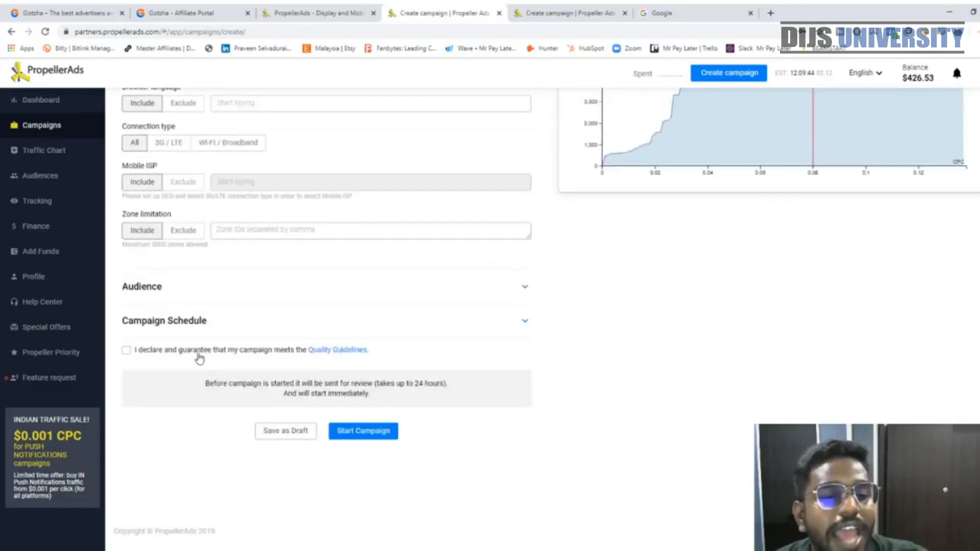
# Declare that the campaign meets the Quality Guidelines.
pyautogui.click(126, 350)
pyautogui.scroll(1, 153, 352)
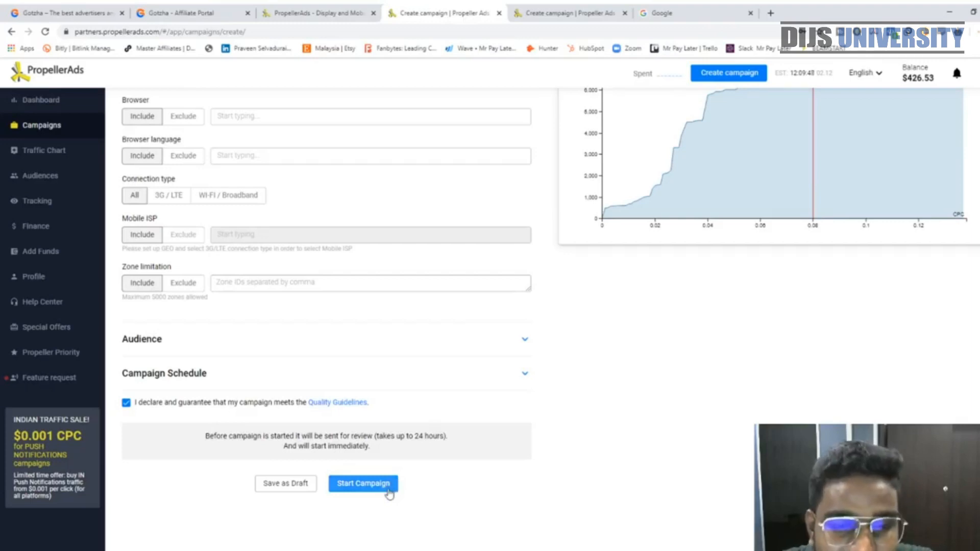
pyautogui.click(390, 494)
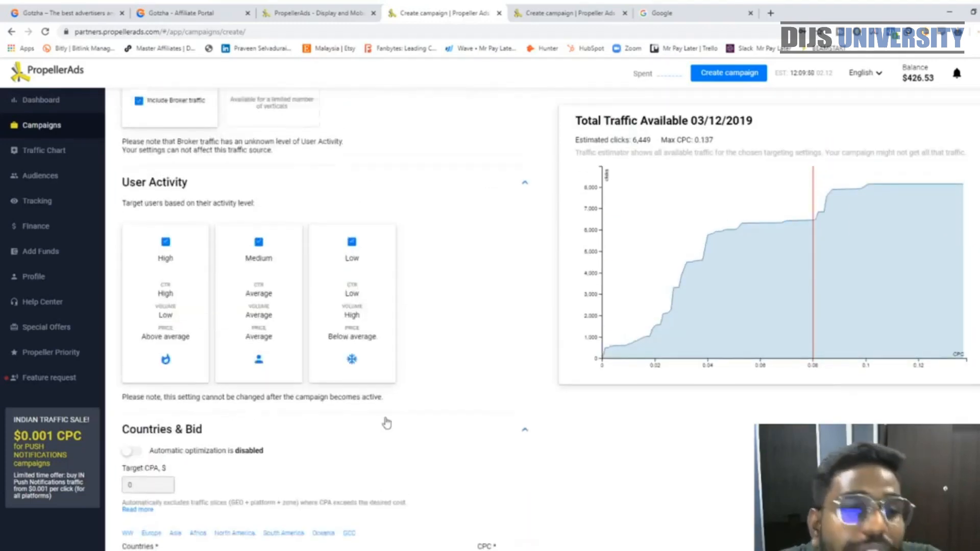
# Expand the Push Notifications section and title Creative 1 "New Message Alert".
pyautogui.scroll(7, 393, 408)
pyautogui.scroll(2, 433, 343)
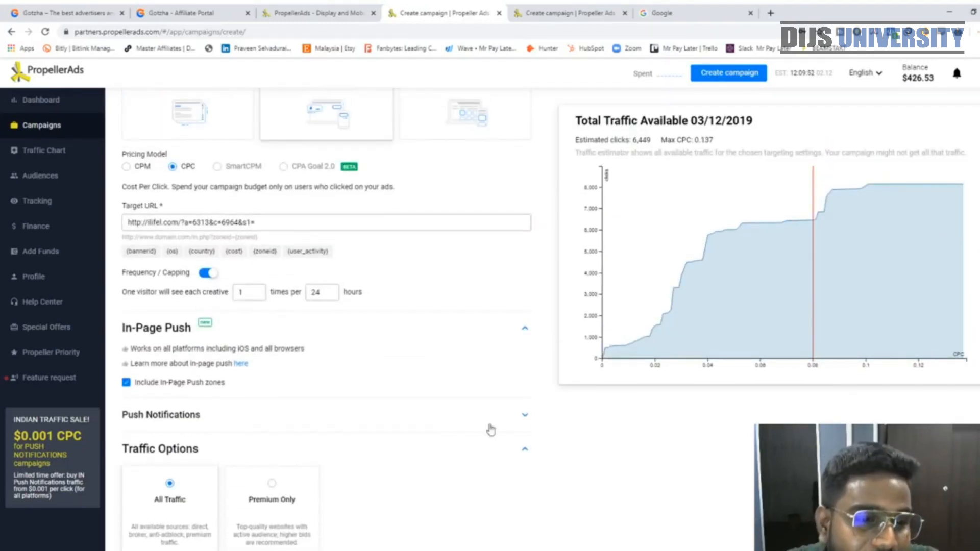
pyautogui.scroll(-1, 490, 430)
pyautogui.click(525, 363)
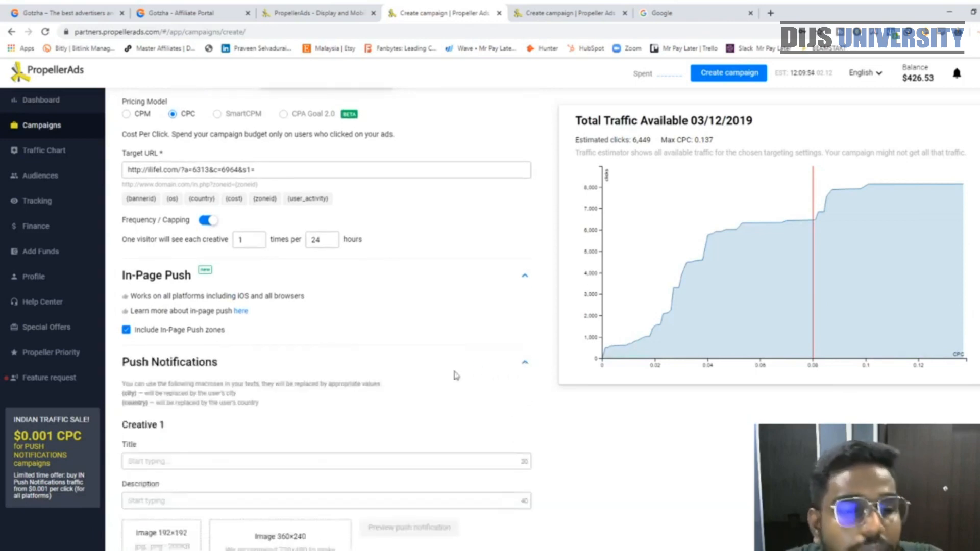
pyautogui.scroll(-4, 455, 375)
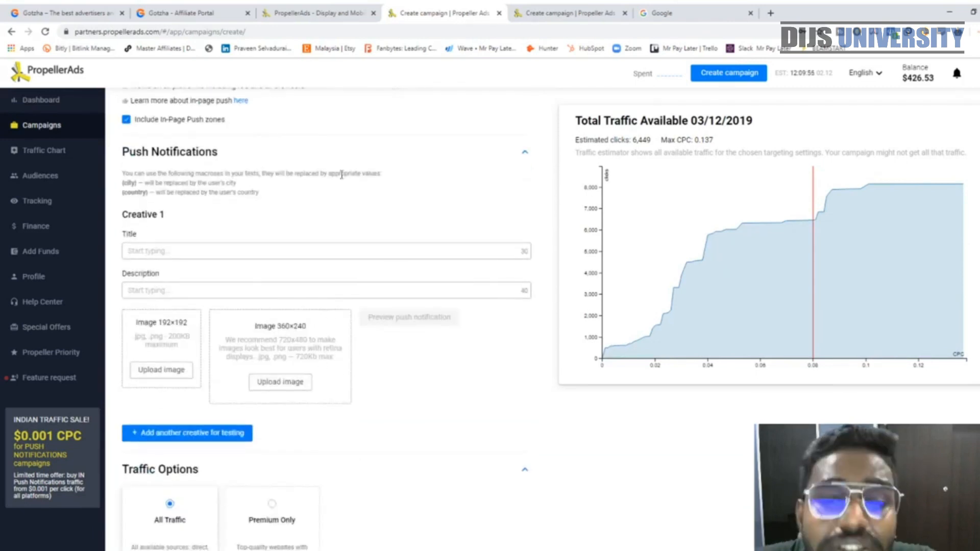
pyautogui.click(148, 250)
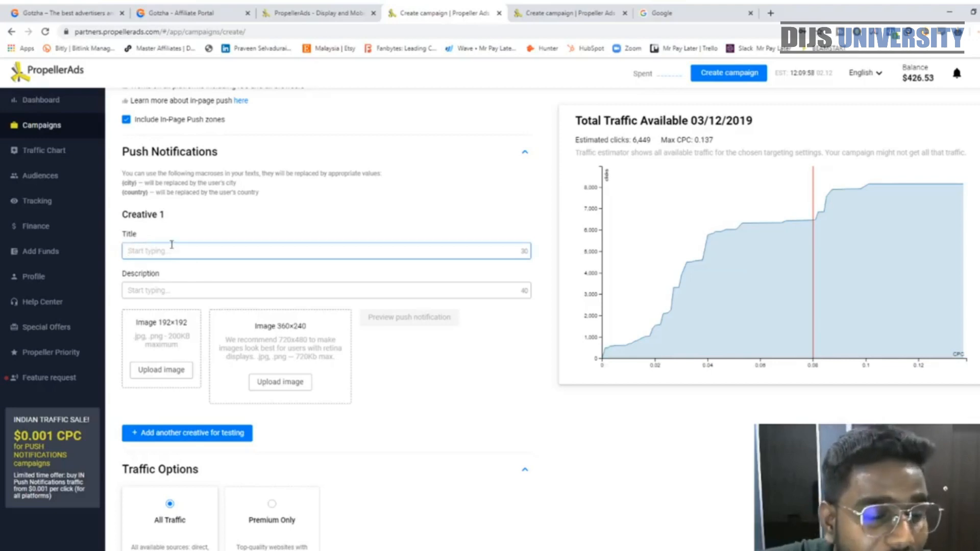
pyautogui.click(300, 216)
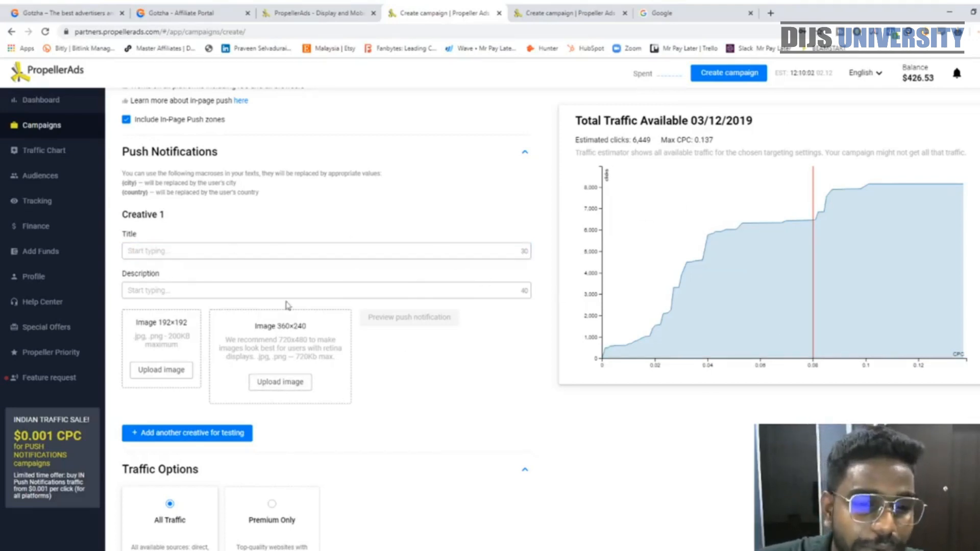
pyautogui.click(244, 249)
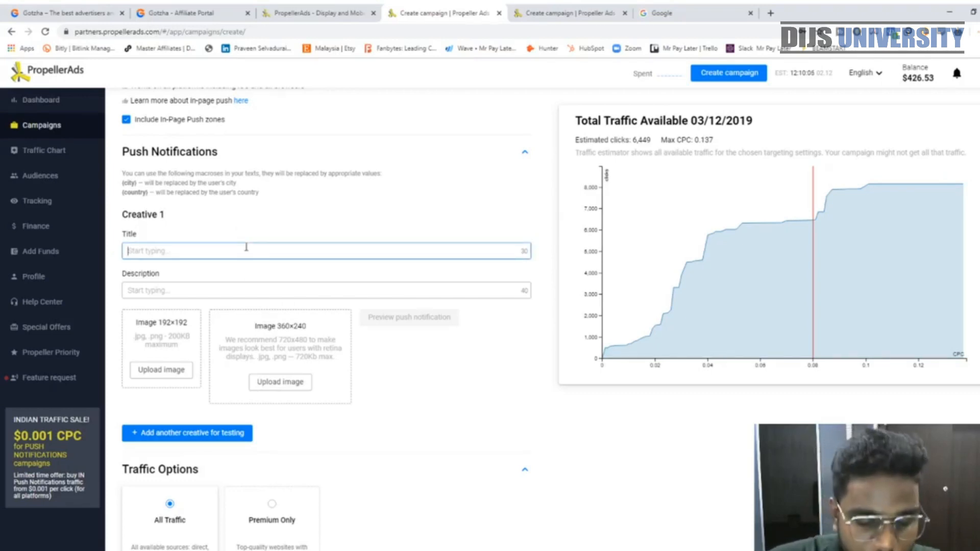
pyautogui.write('New Message Alert')
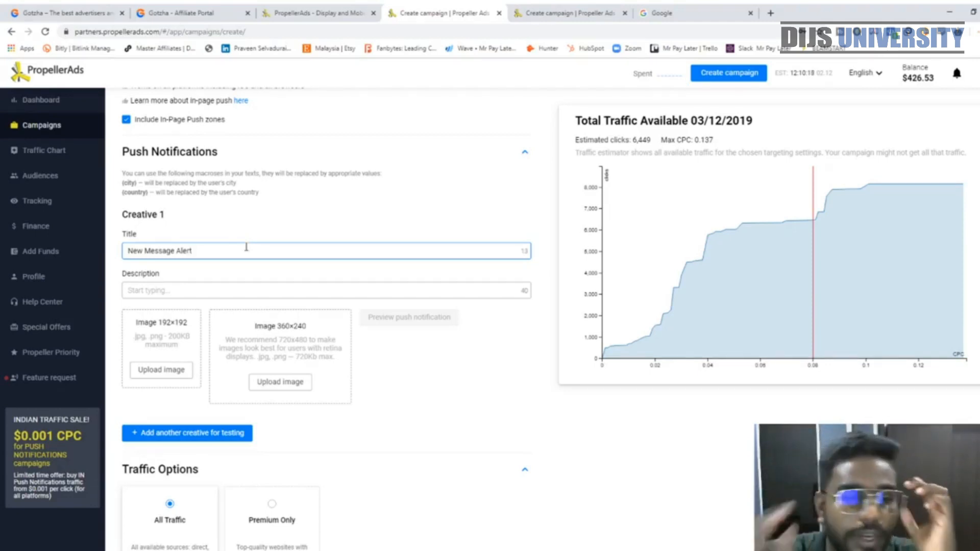
# Enter "Make Automated Money Today" as the description of Creative 1.
pyautogui.click(193, 287)
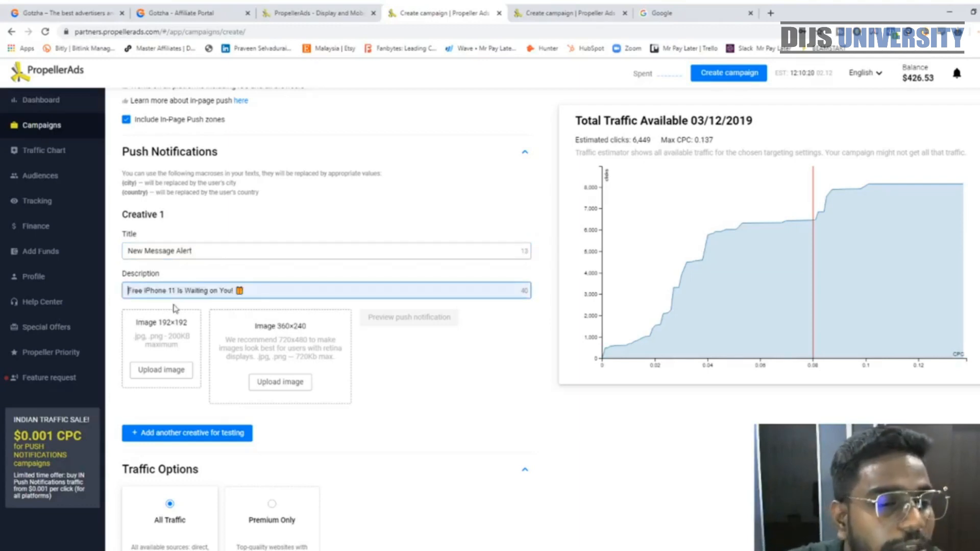
pyautogui.write('Fi')
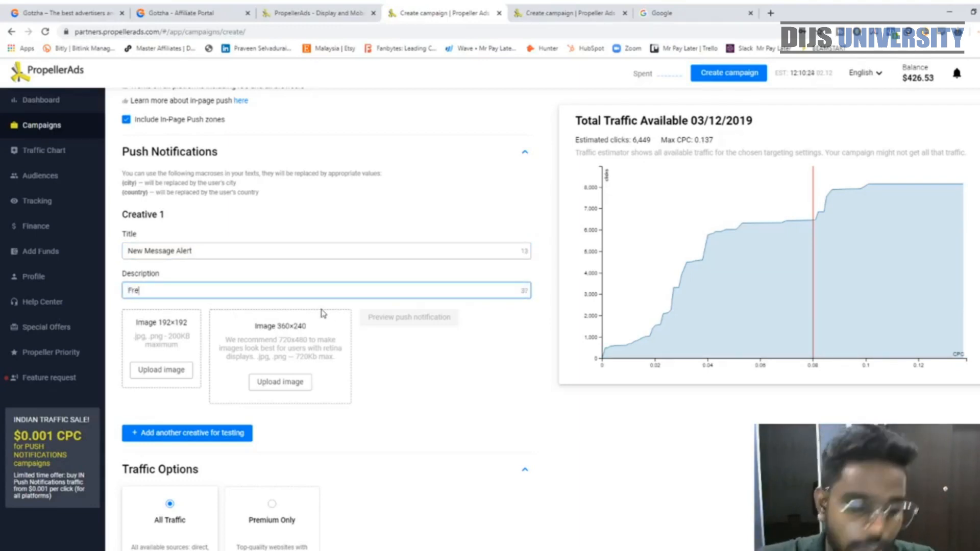
pyautogui.press('BackSpace')
pyautogui.press('BackSpace')
pyautogui.press('BackSpace')
pyautogui.write('Make Automated Money Today')
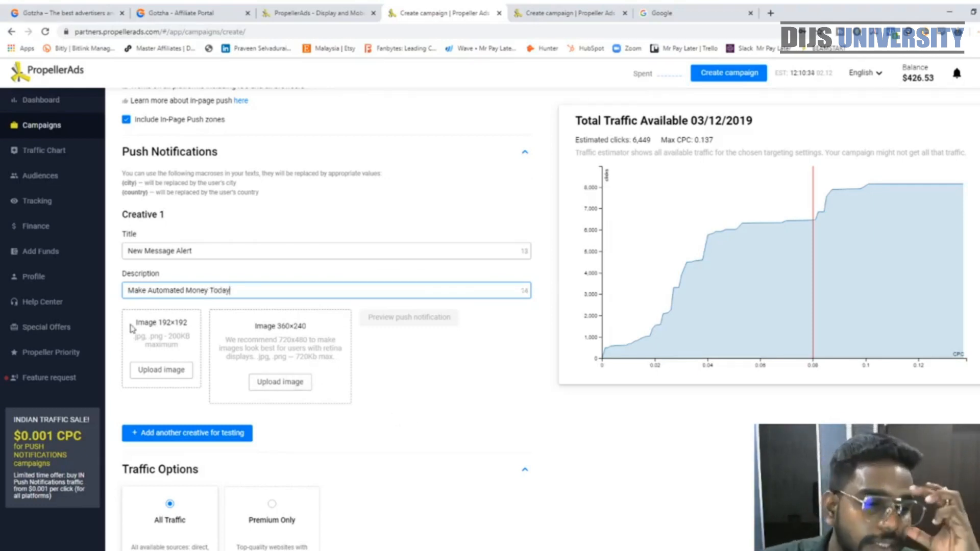
pyautogui.click(153, 329)
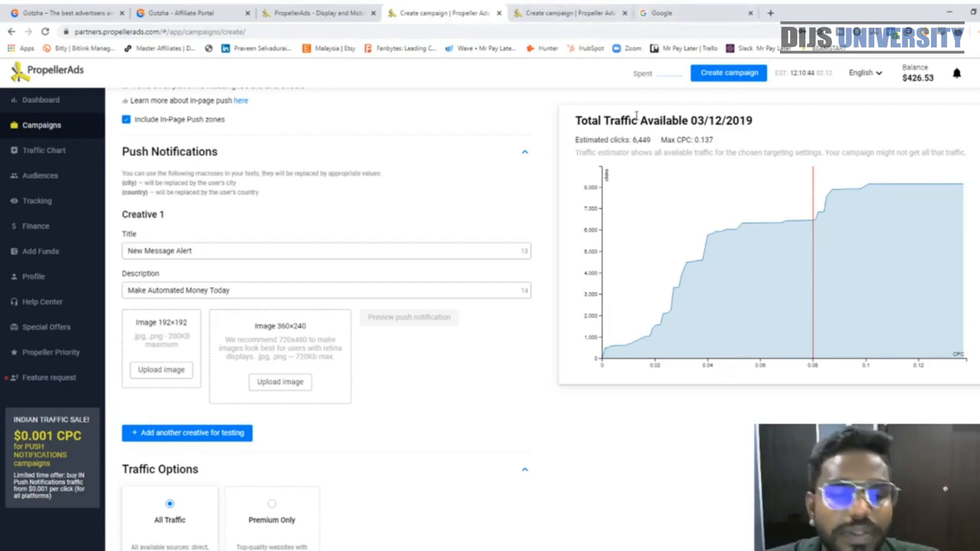
# Switch to Google and search for images of "email icon".
pyautogui.click(671, 9)
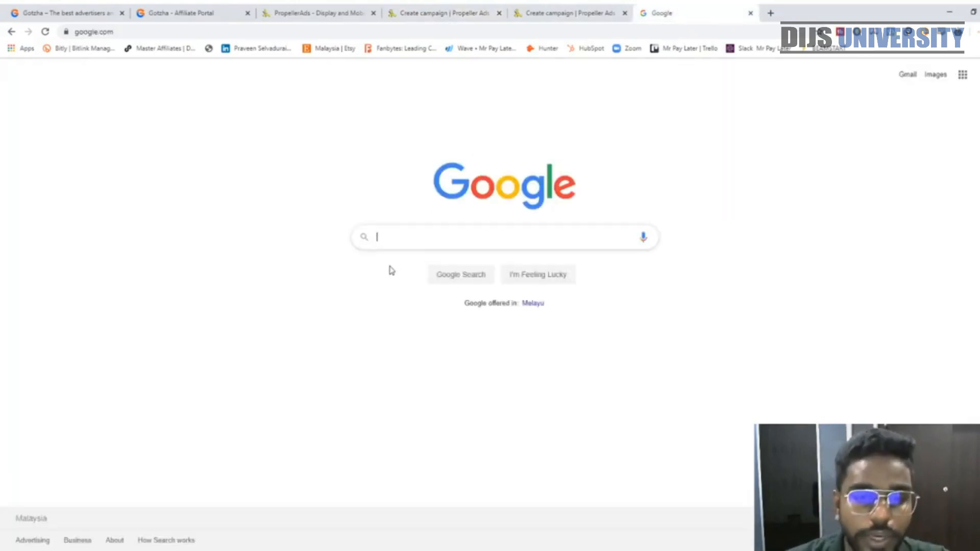
pyautogui.write('email')
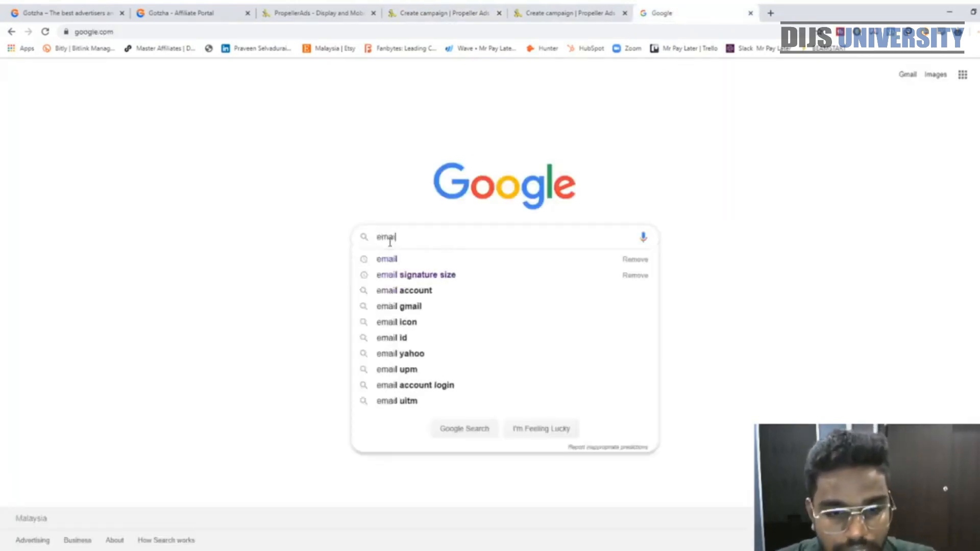
pyautogui.press('Return')
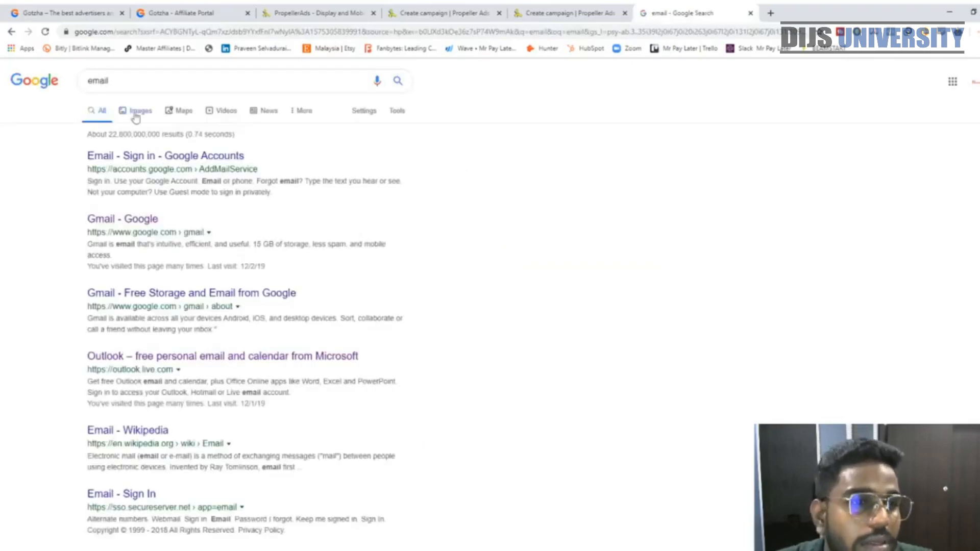
pyautogui.click(142, 81)
pyautogui.write('icon')
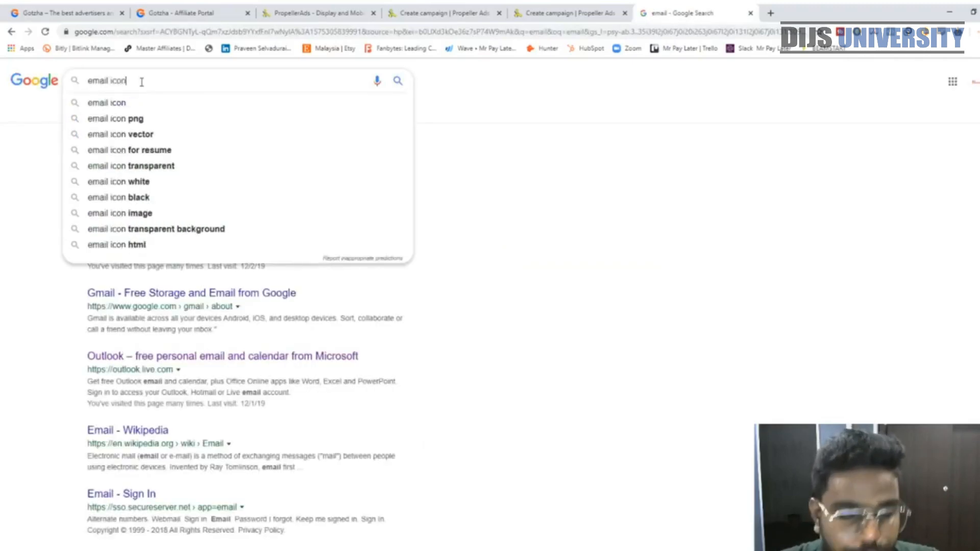
pyautogui.press('Return')
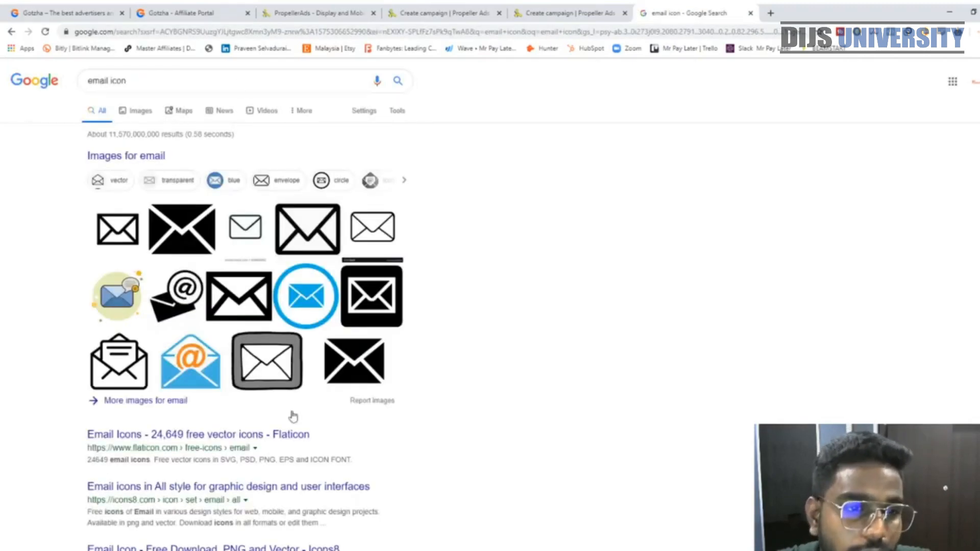
pyautogui.click(144, 110)
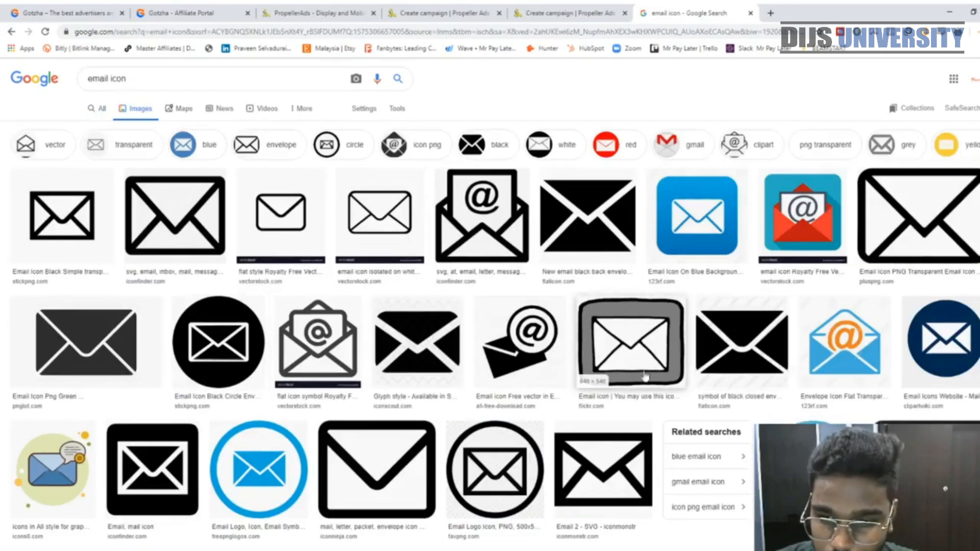
# Download the round blue envelope icon with the red "1" badge and return to the PropellerAds campaign form.
pyautogui.scroll(-6, 736, 329)
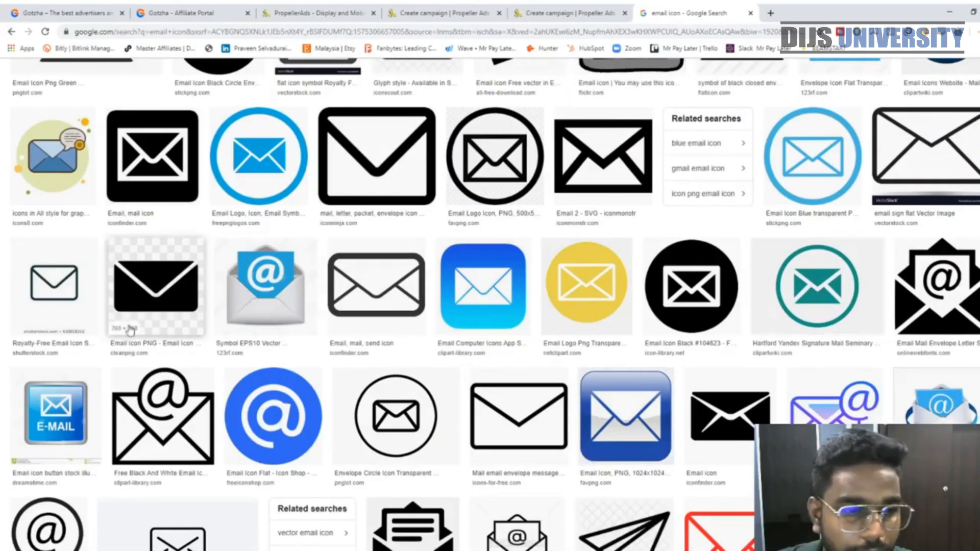
pyautogui.scroll(-5, 143, 373)
pyautogui.click(403, 384)
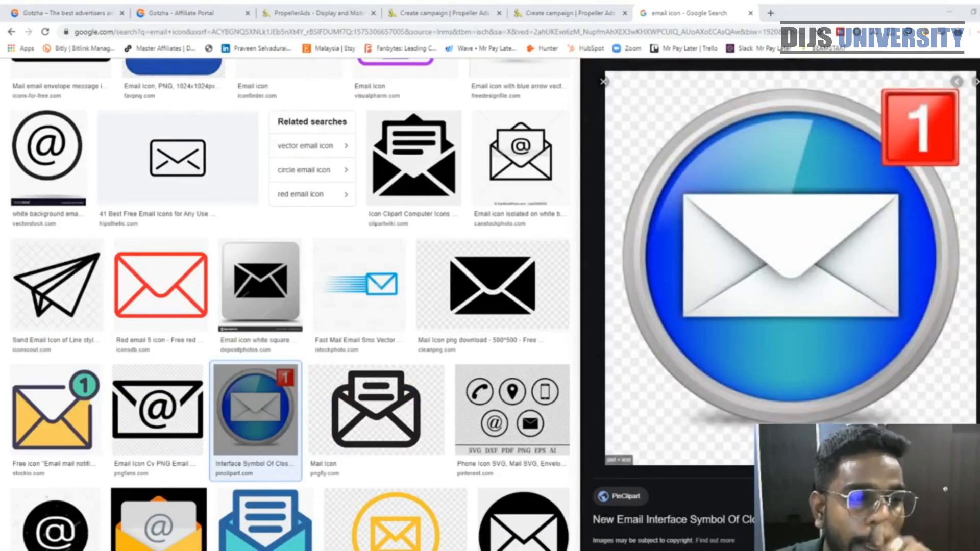
pyautogui.click(438, 13)
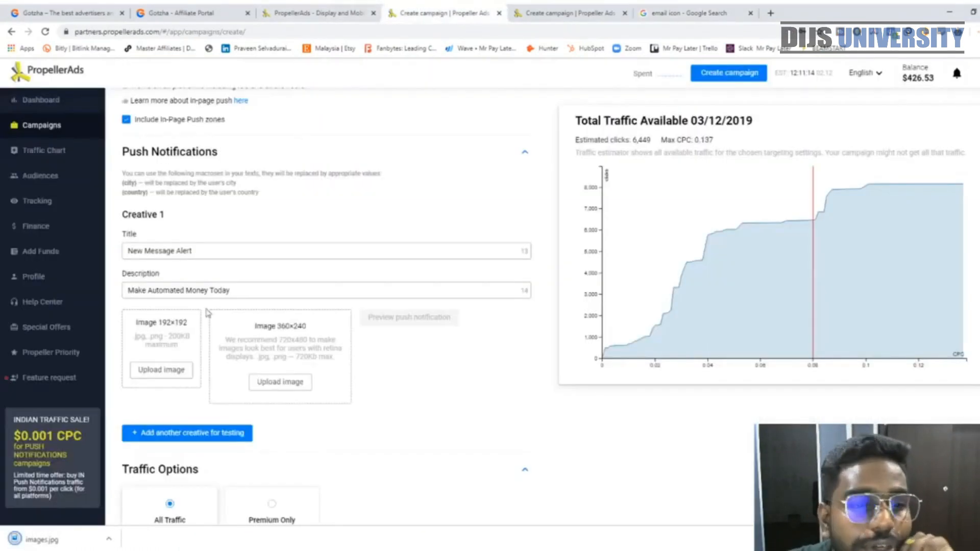
# Upload the downloaded envelope icon images.jpg as the 192×192 image of Creative 1 and accept the full crop.
pyautogui.click(171, 369)
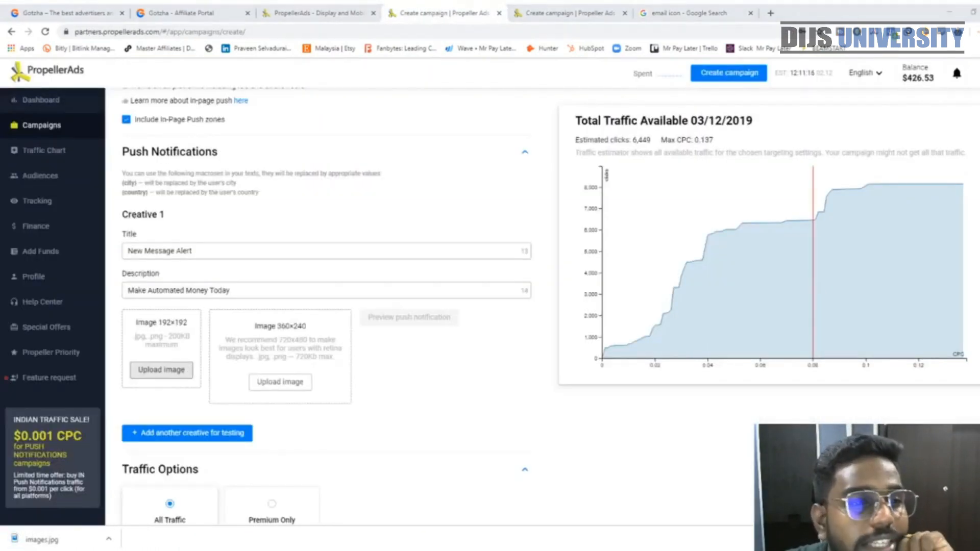
pyautogui.click(403, 276)
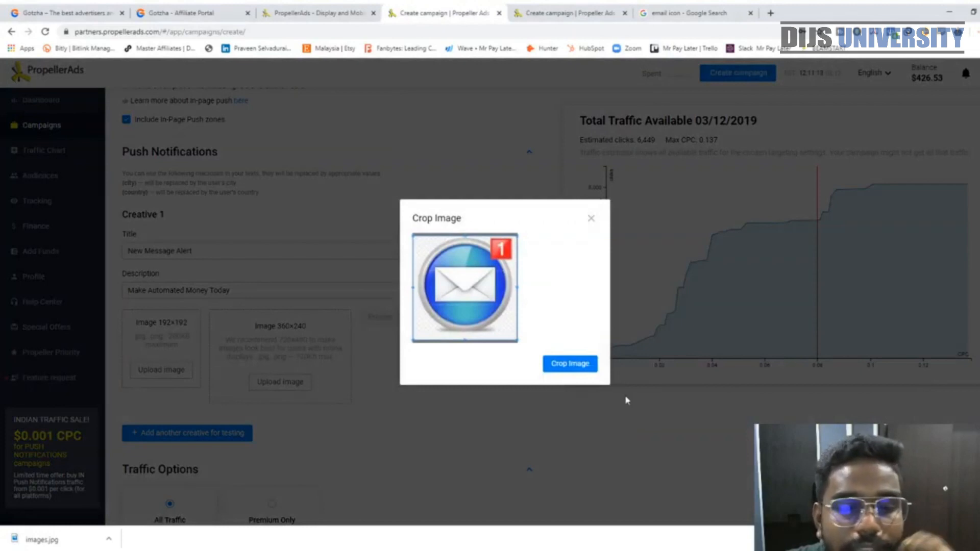
pyautogui.click(588, 367)
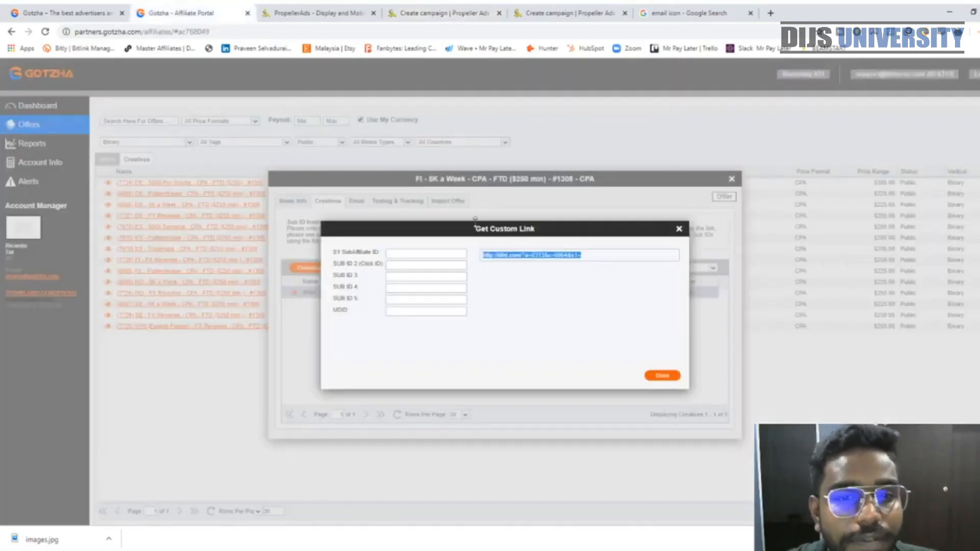
# Switch to the Google image search and search for pictures of "5k a week".
pyautogui.click(726, 17)
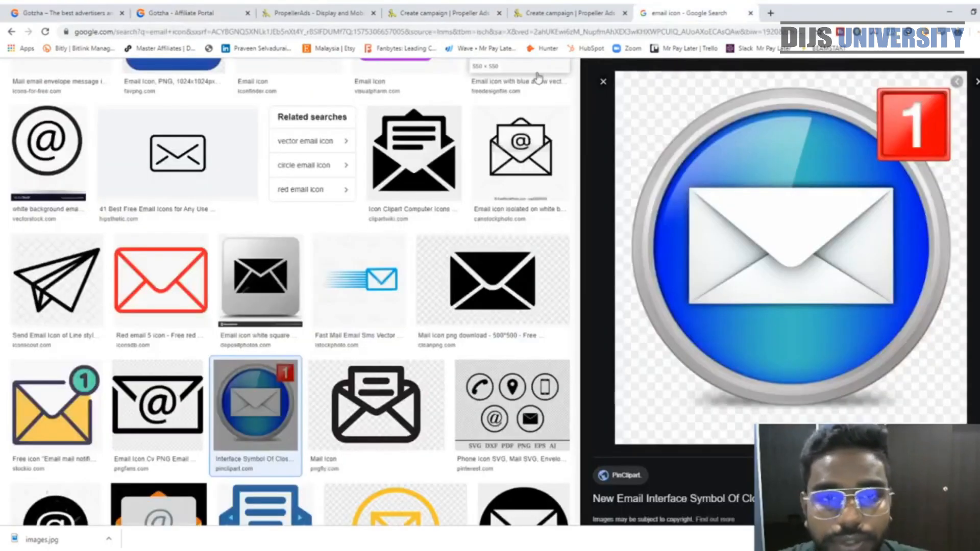
pyautogui.scroll(-10, 290, 213)
pyautogui.scroll(4, 296, 174)
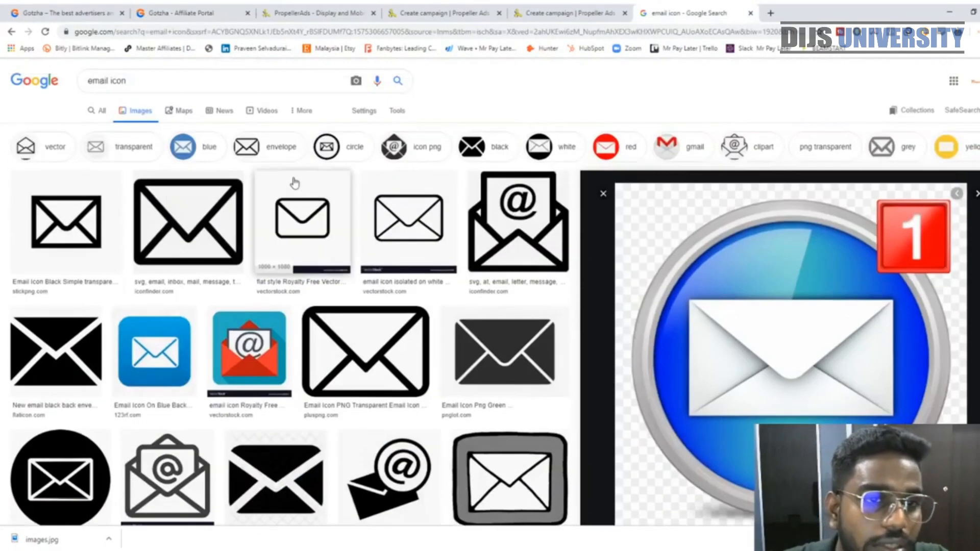
pyautogui.moveTo(175, 83); pyautogui.dragTo(46, 97)
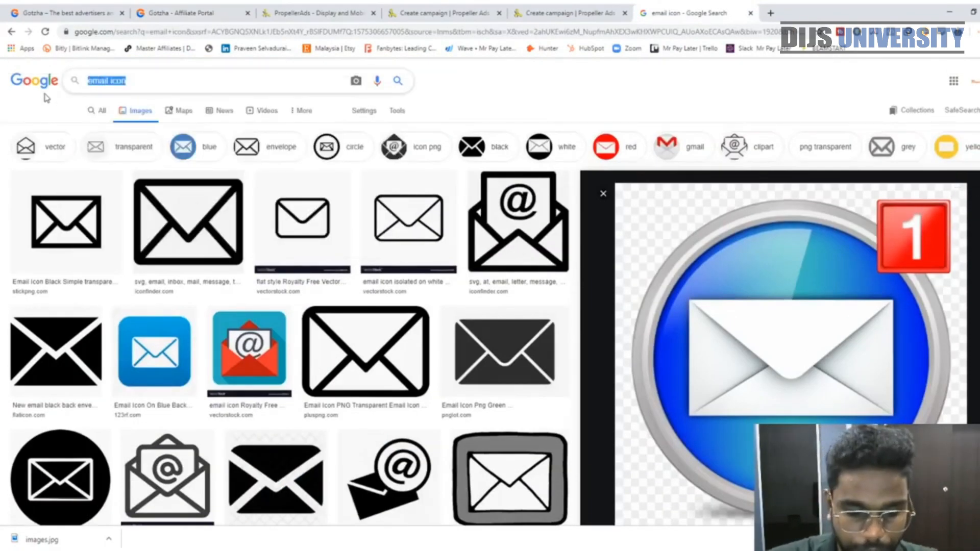
pyautogui.write('5k a')
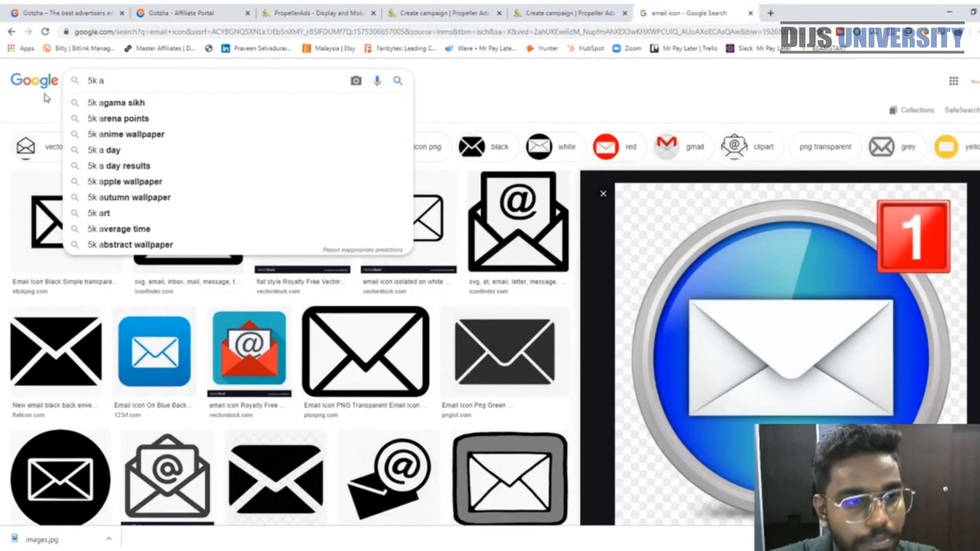
pyautogui.write('week')
pyautogui.press('Return')
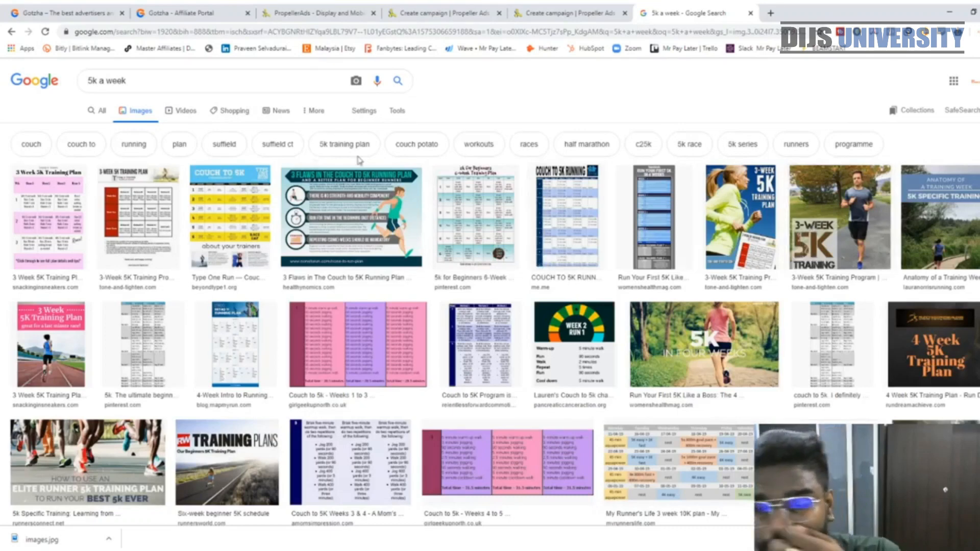
# Replace the Google Images query with "make money" and run the search.
pyautogui.moveTo(204, 82); pyautogui.dragTo(3, 102)
pyautogui.write('m')
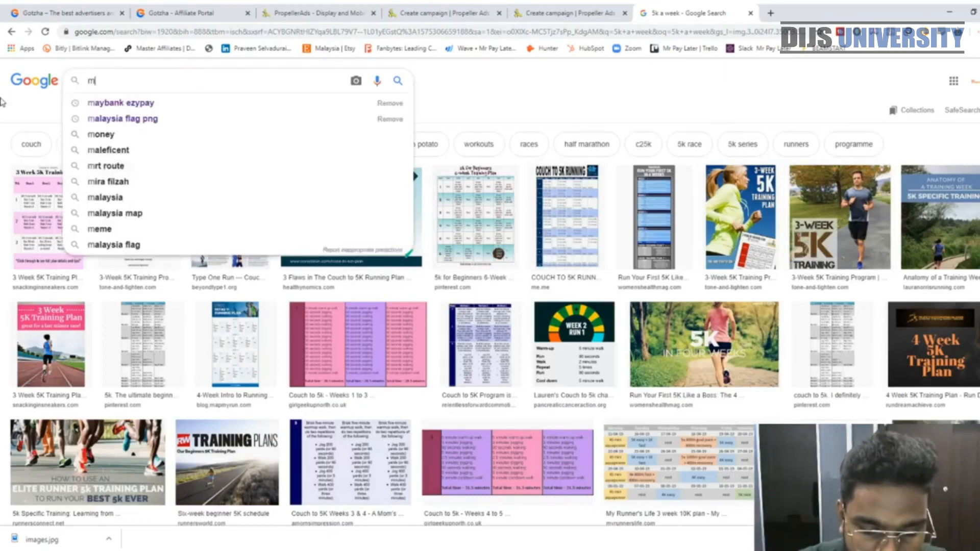
pyautogui.write('ake money')
pyautogui.press('Return')
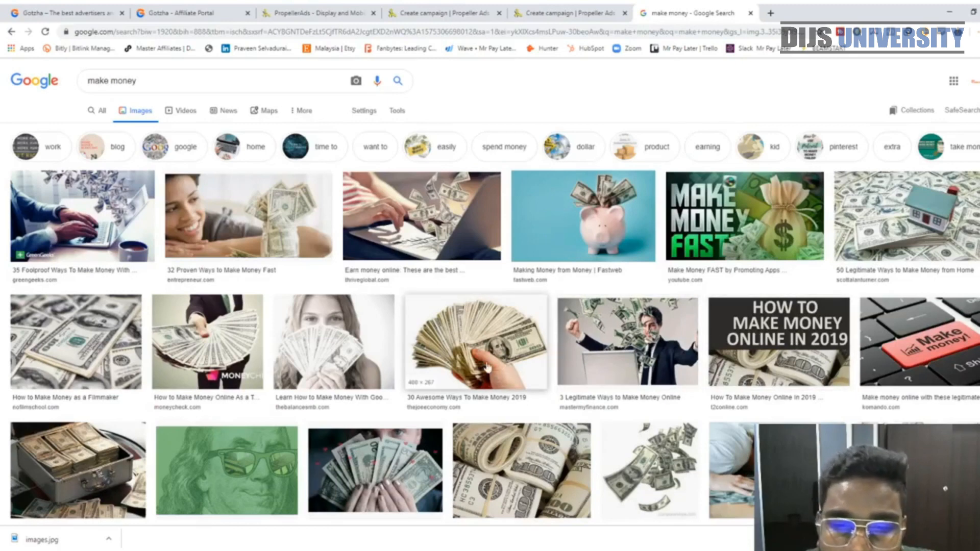
# Open the image of dollar bills flying out of a laptop and download it.
pyautogui.click(87, 81)
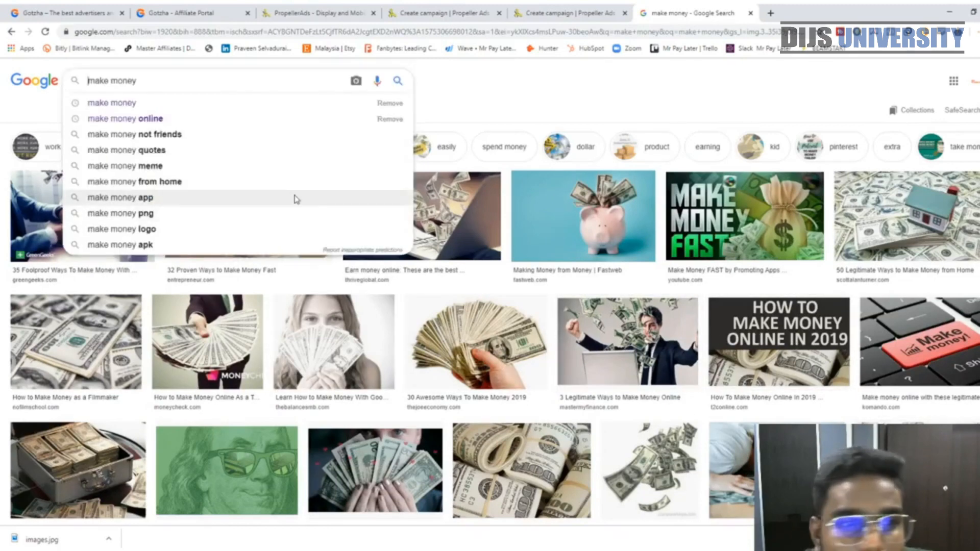
pyautogui.click(903, 454)
pyautogui.scroll(-1, 800, 251)
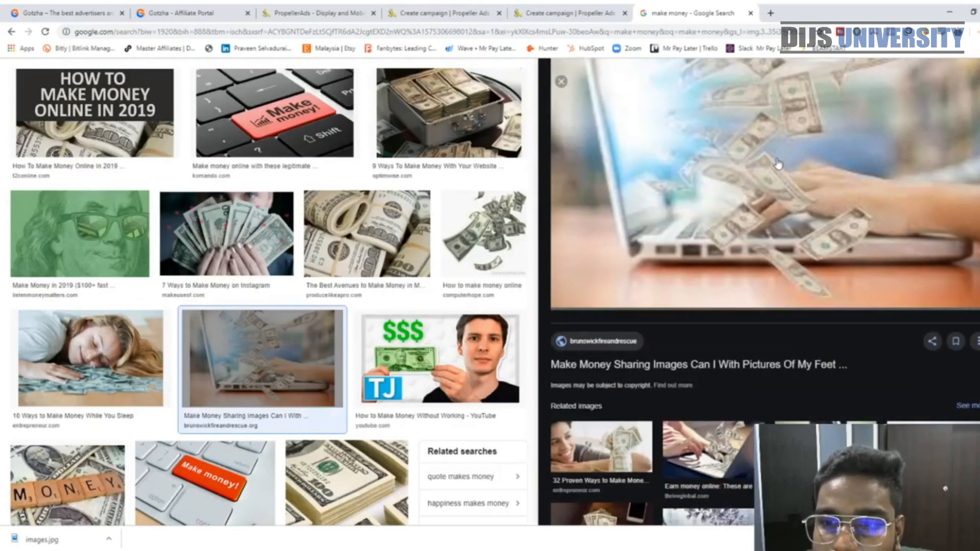
pyautogui.scroll(1, 800, 251)
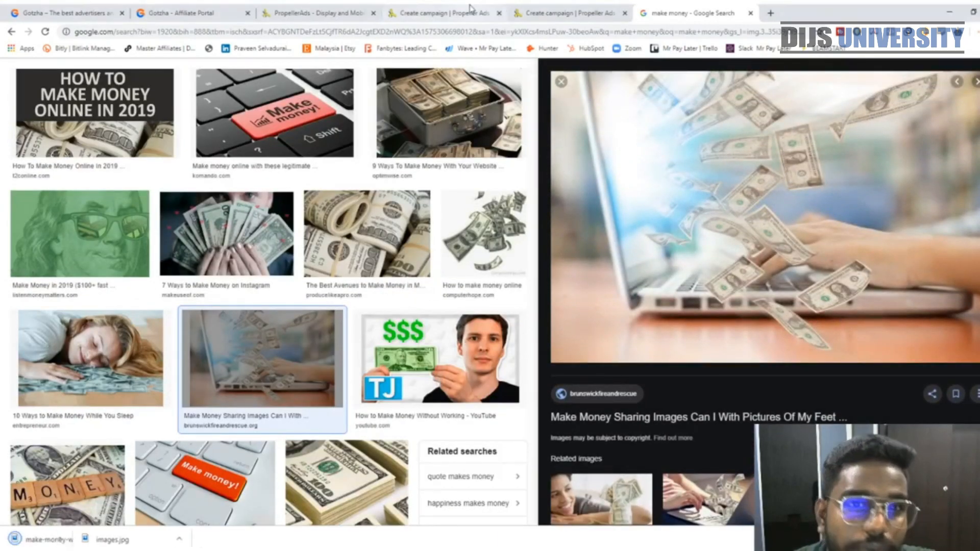
# Return to the PropellerAds campaign form and upload the laptop-and-dollars picture as Creative 1's 360×240 image, accepting the crop.
pyautogui.click(444, 12)
pyautogui.click(309, 384)
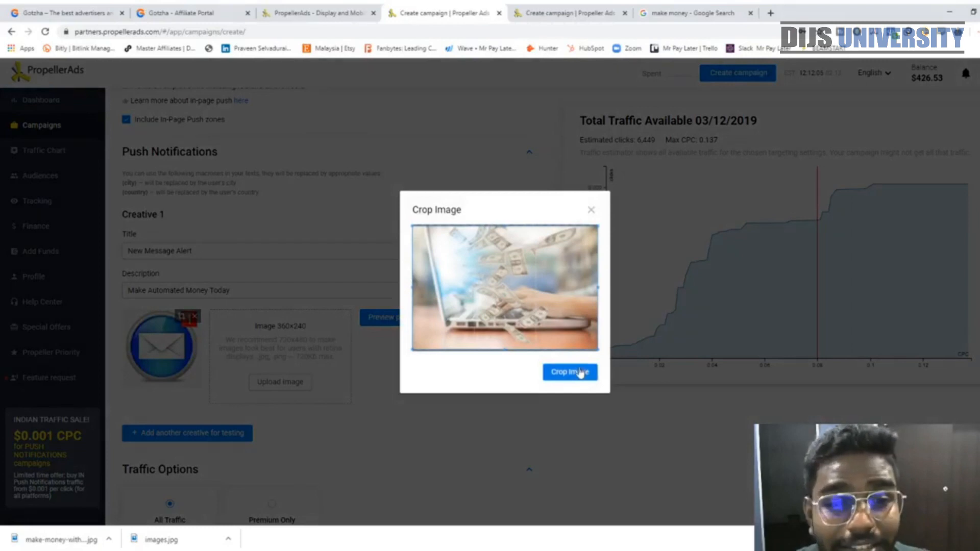
pyautogui.click(580, 373)
# Preview the push notification of Creative 1 as it appears on Android, Windows and Mac OS.
pyautogui.click(434, 324)
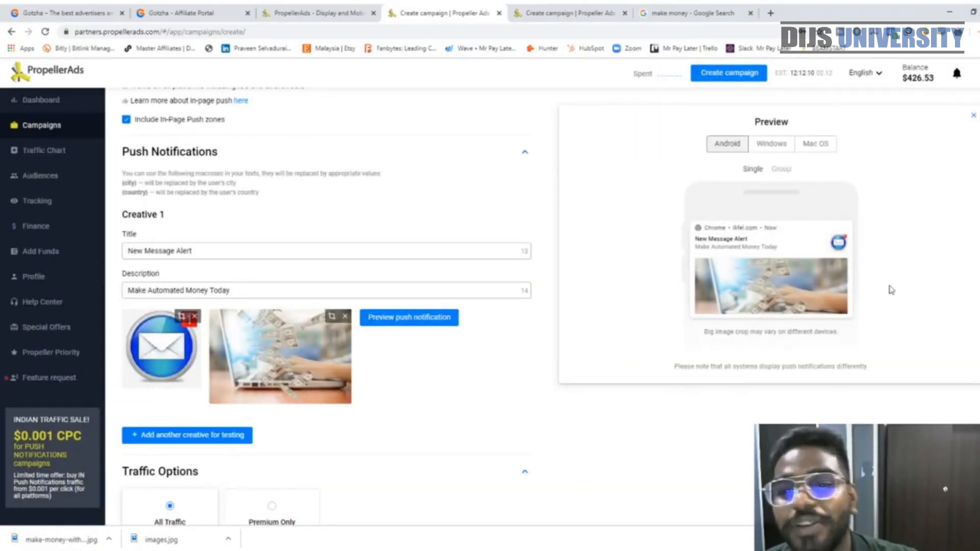
pyautogui.click(771, 143)
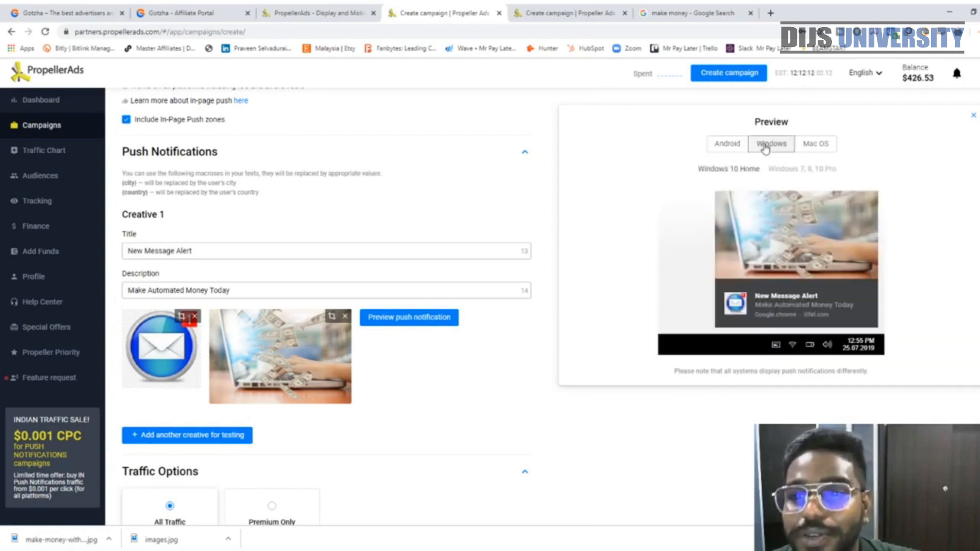
pyautogui.click(727, 144)
pyautogui.click(771, 143)
pyautogui.click(809, 146)
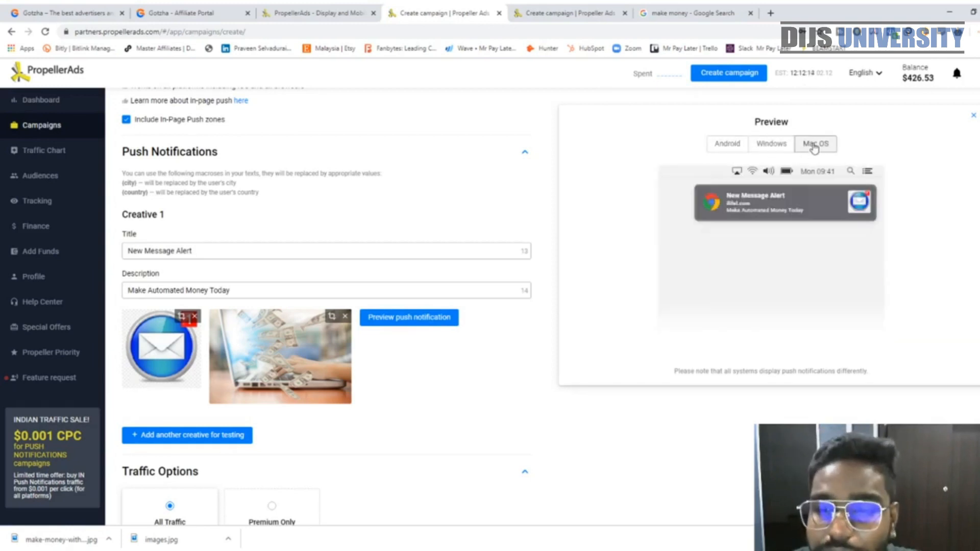
pyautogui.click(730, 147)
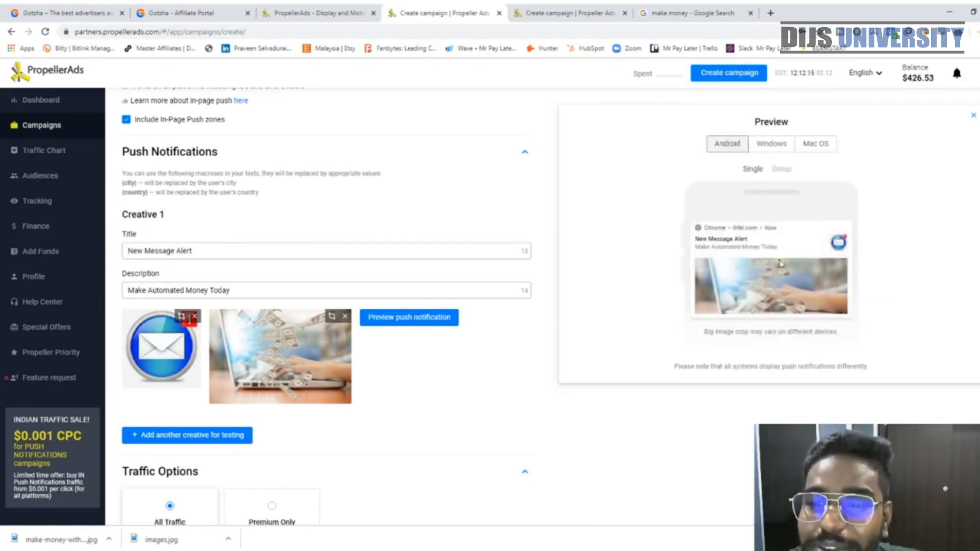
pyautogui.moveTo(705, 243); pyautogui.dragTo(805, 252)
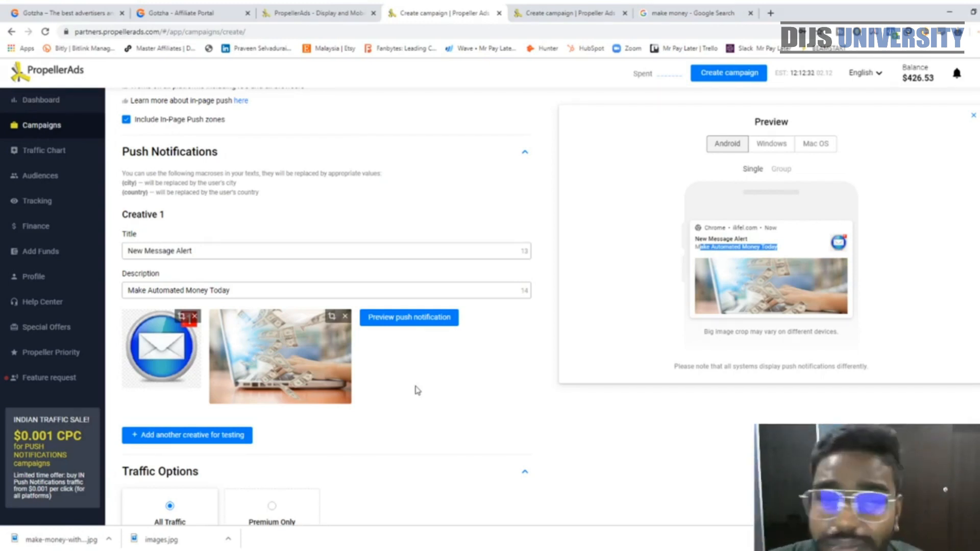
# Add a second creative for testing and delete it again, keeping only Creative 1.
pyautogui.scroll(1, 375, 371)
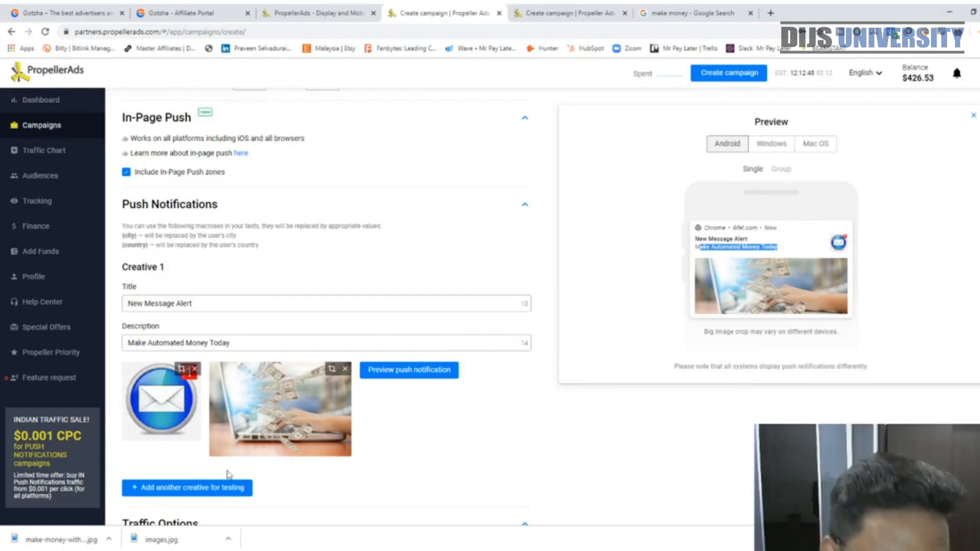
pyautogui.click(192, 487)
pyautogui.scroll(-3, 538, 306)
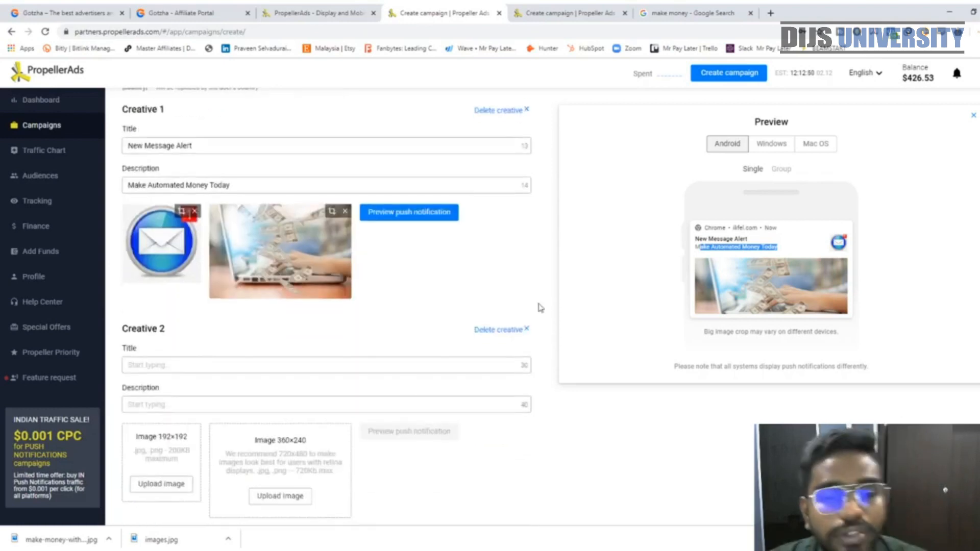
pyautogui.click(527, 330)
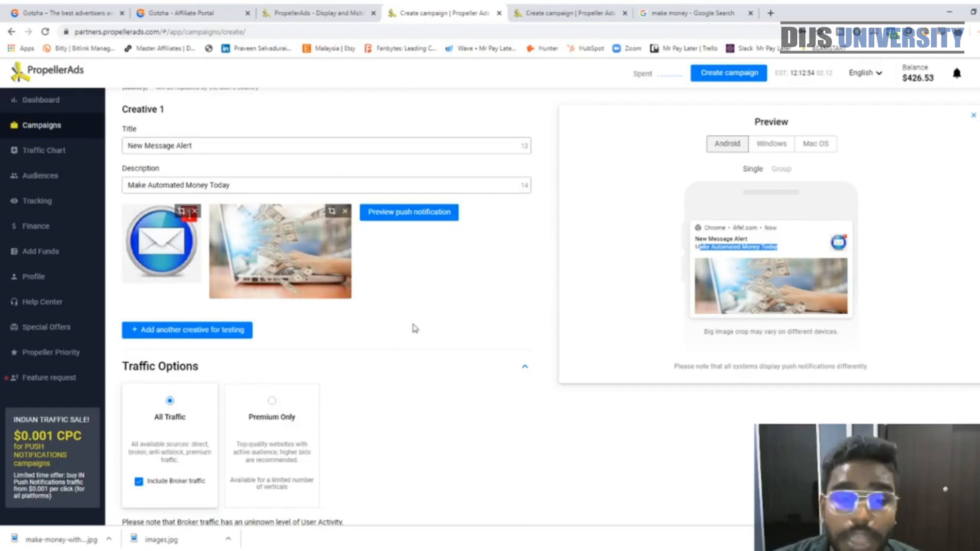
# Review the whole 5K A WEEK campaign form, from the start and draft options back up to the campaign name.
pyautogui.scroll(-20, 415, 328)
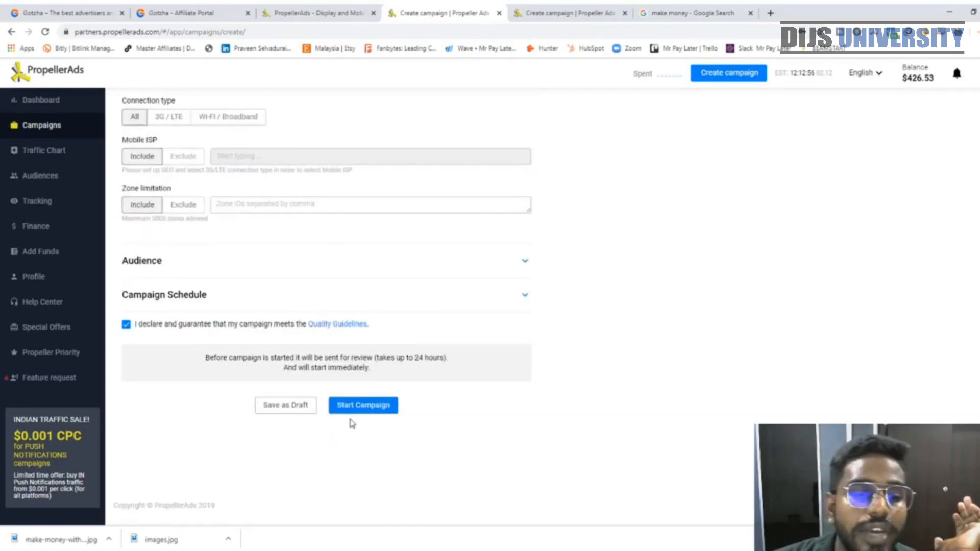
pyautogui.scroll(15, 366, 393)
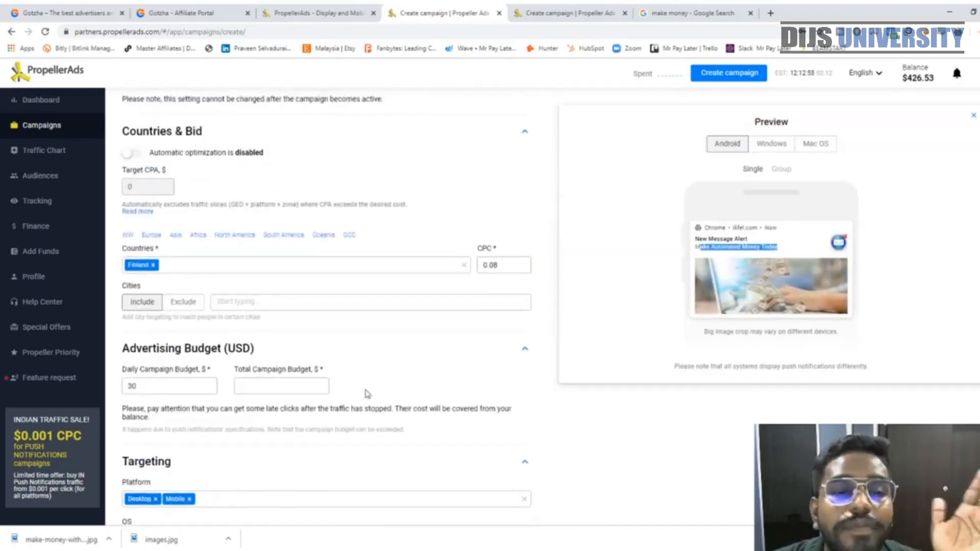
pyautogui.scroll(6, 365, 394)
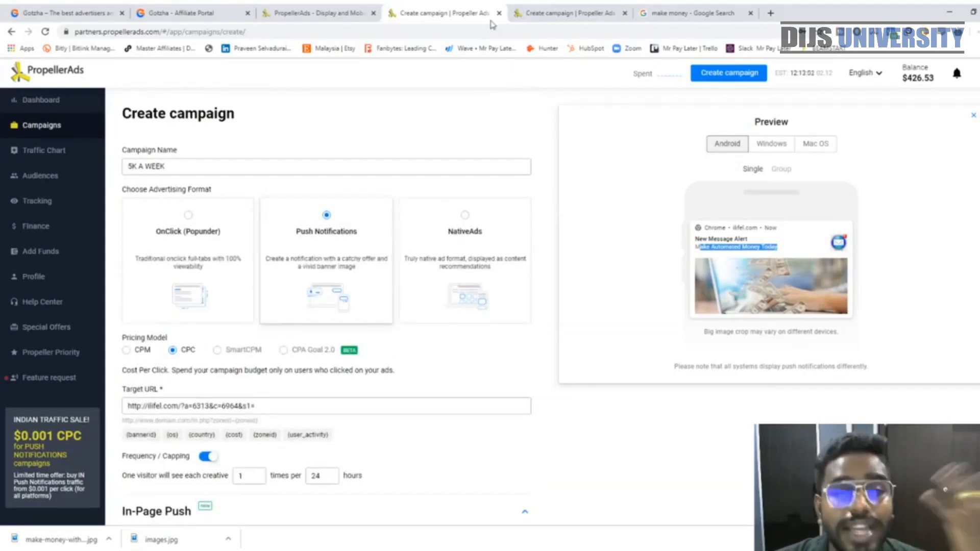
# Switch to the Crypto Masterbot campaign form and examine its push creative in the Android, Windows and Mac OS previews.
pyautogui.click(538, 13)
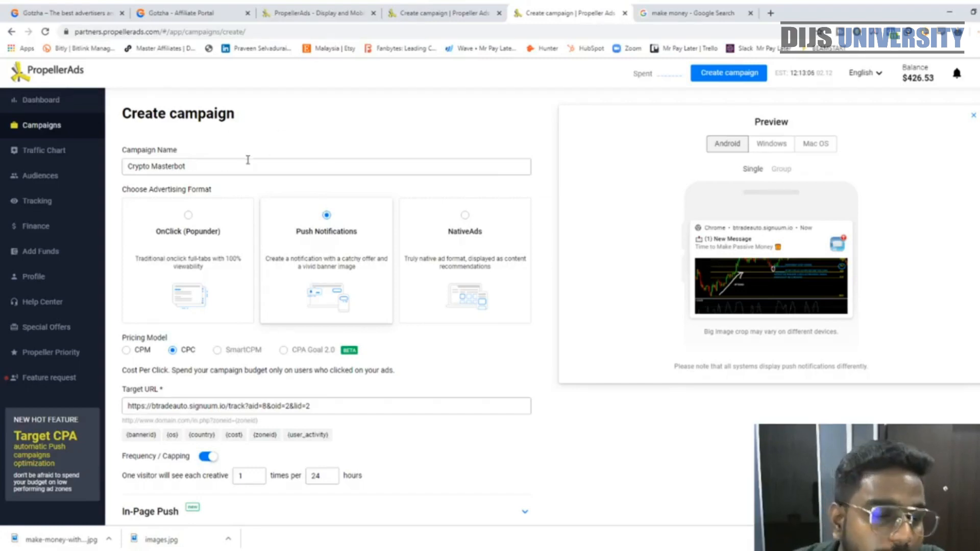
pyautogui.moveTo(247, 160); pyautogui.dragTo(134, 166)
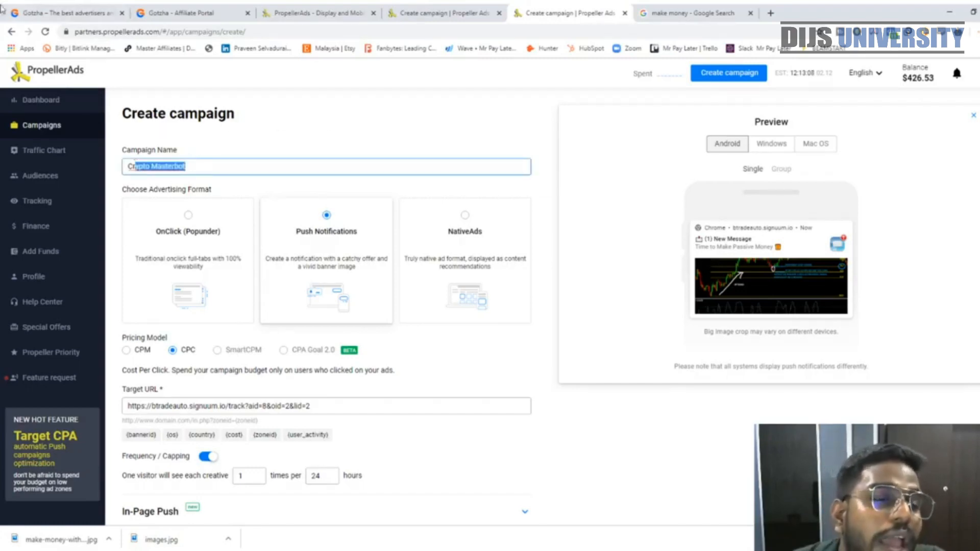
pyautogui.click(255, 168)
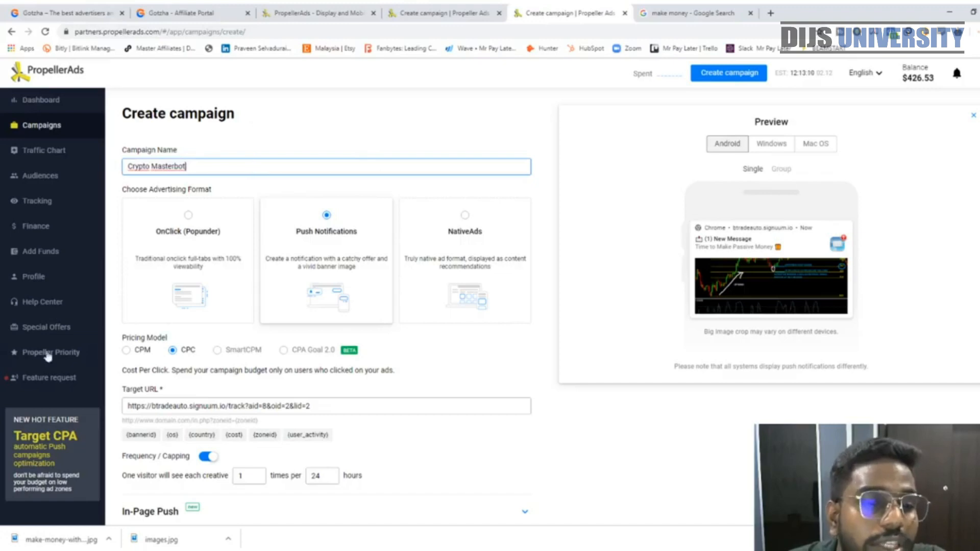
pyautogui.scroll(-4, 237, 378)
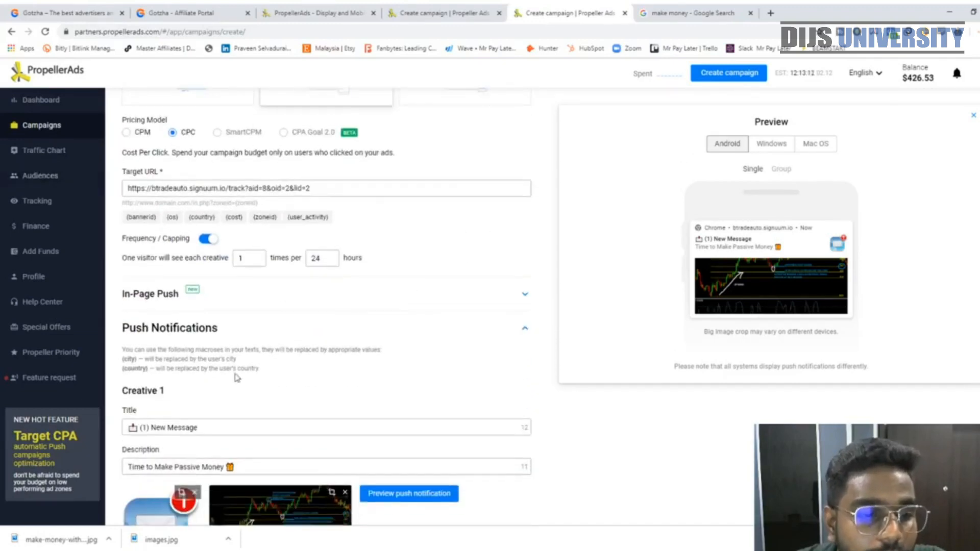
pyautogui.scroll(-4, 236, 378)
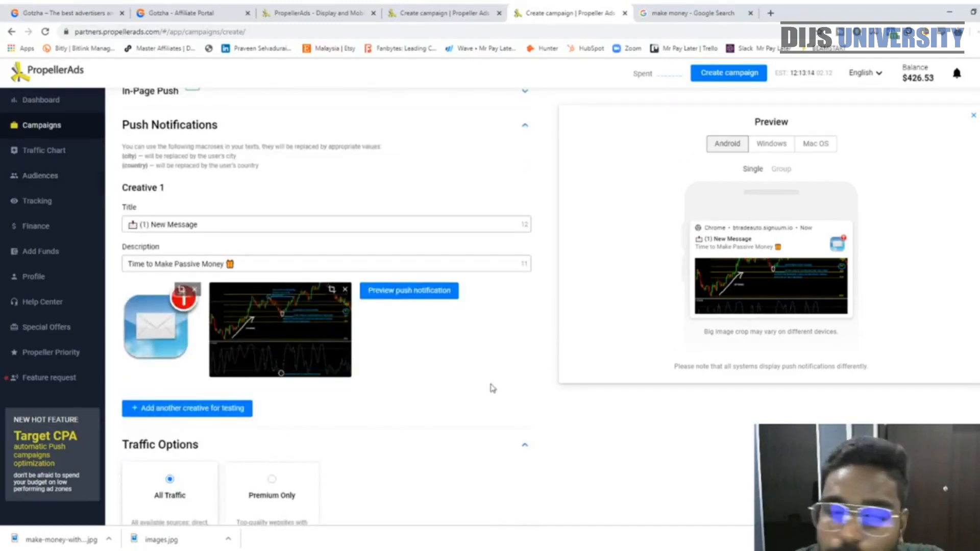
pyautogui.scroll(-2, 493, 388)
pyautogui.click(765, 145)
pyautogui.click(811, 145)
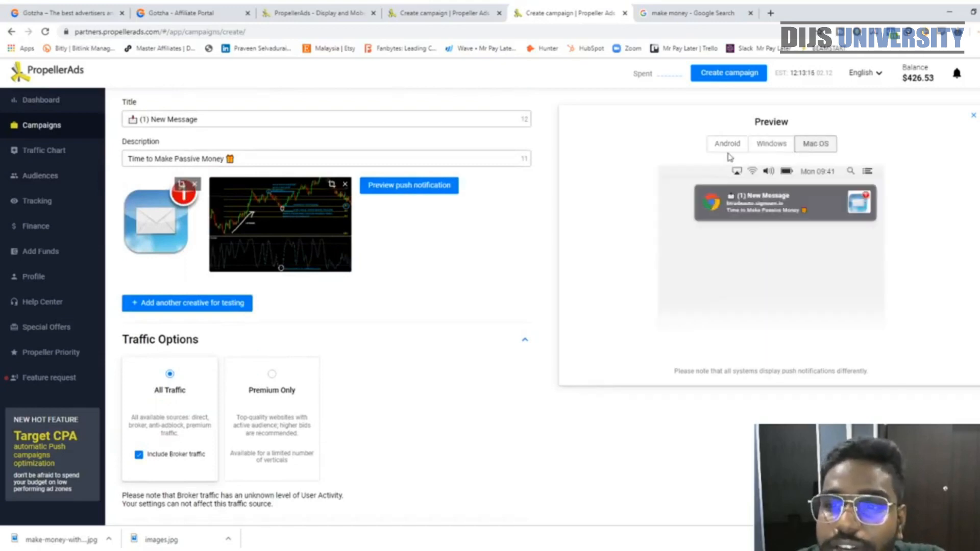
pyautogui.click(727, 144)
# Review the Crypto Masterbot campaign's user activity, country, bid and targeting settings down to the start options.
pyautogui.scroll(-15, 228, 357)
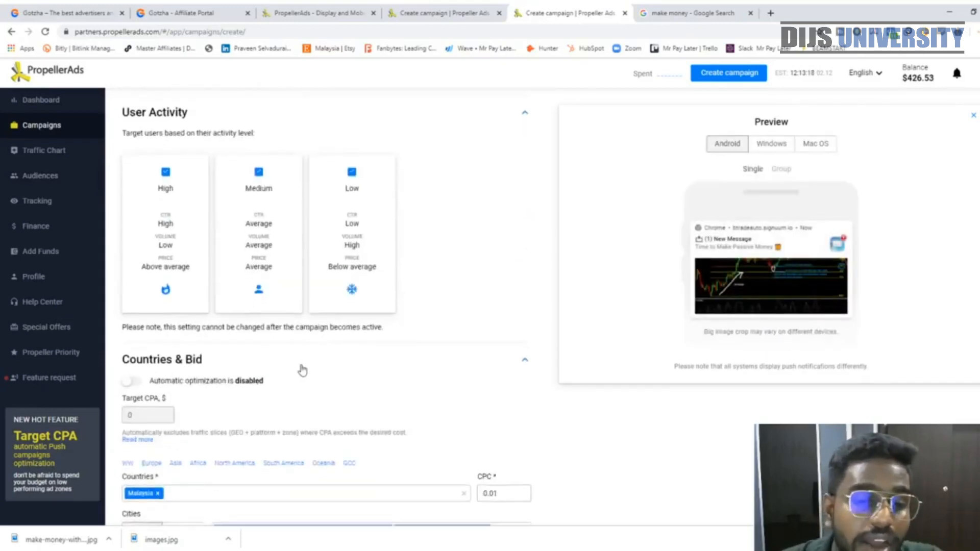
pyautogui.scroll(-9, 303, 368)
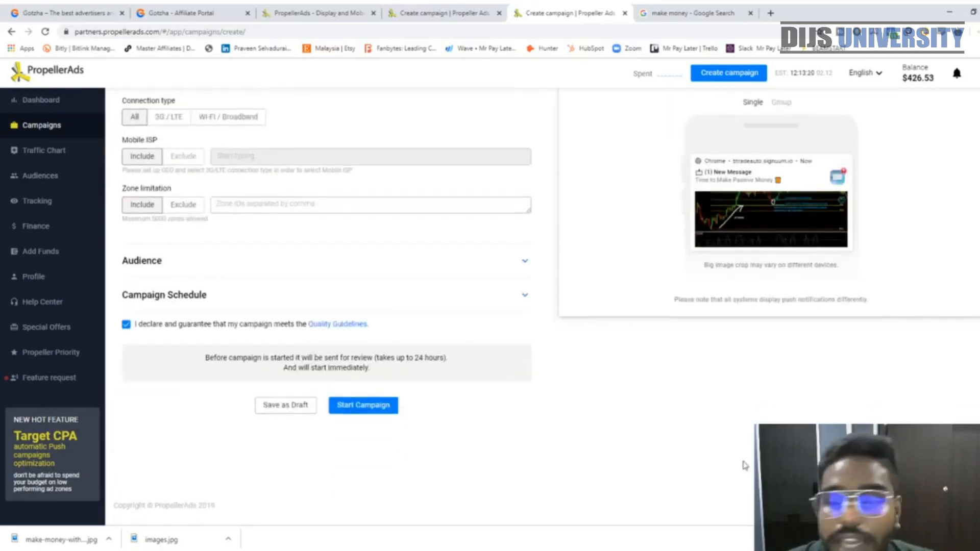
pyautogui.scroll(20, 326, 306)
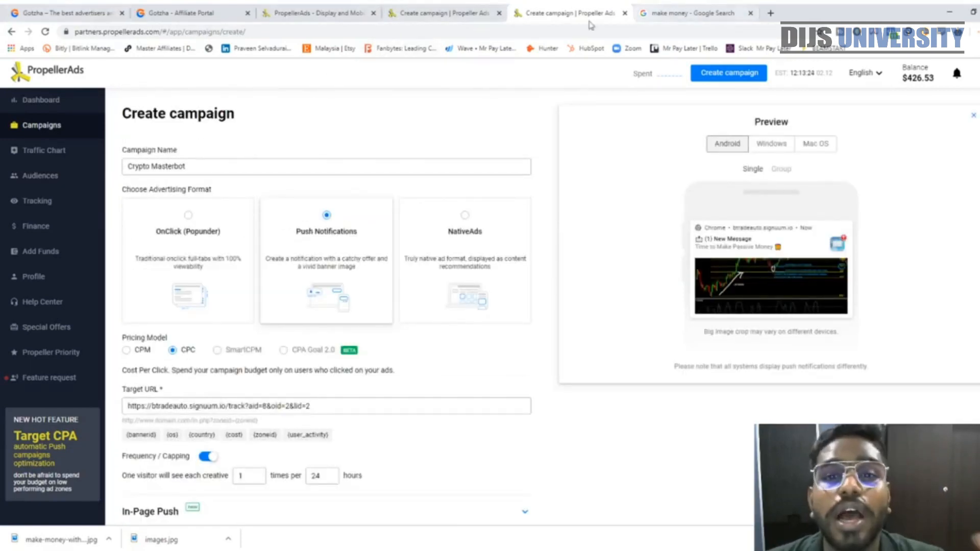
pyautogui.scroll(-15, 492, 233)
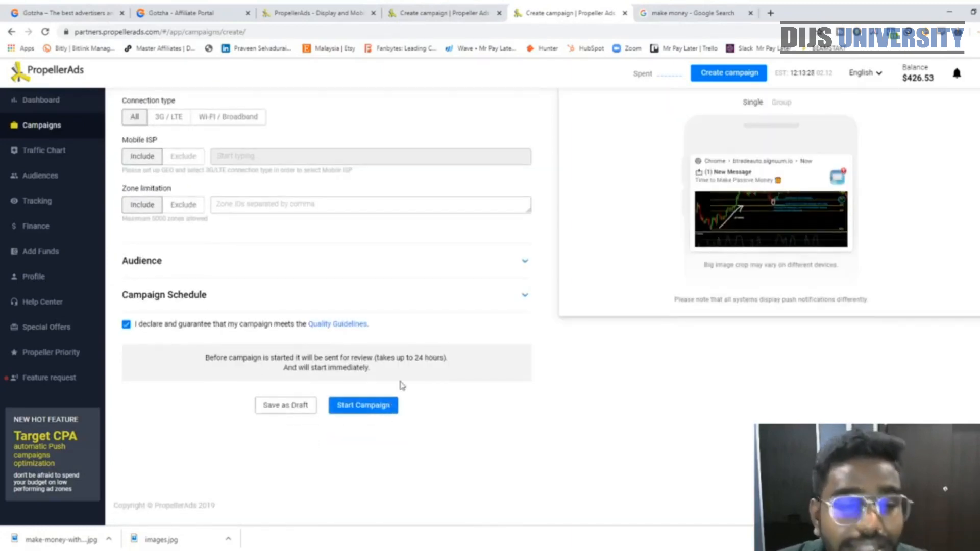
pyautogui.scroll(5, 491, 248)
pyautogui.scroll(10, 491, 248)
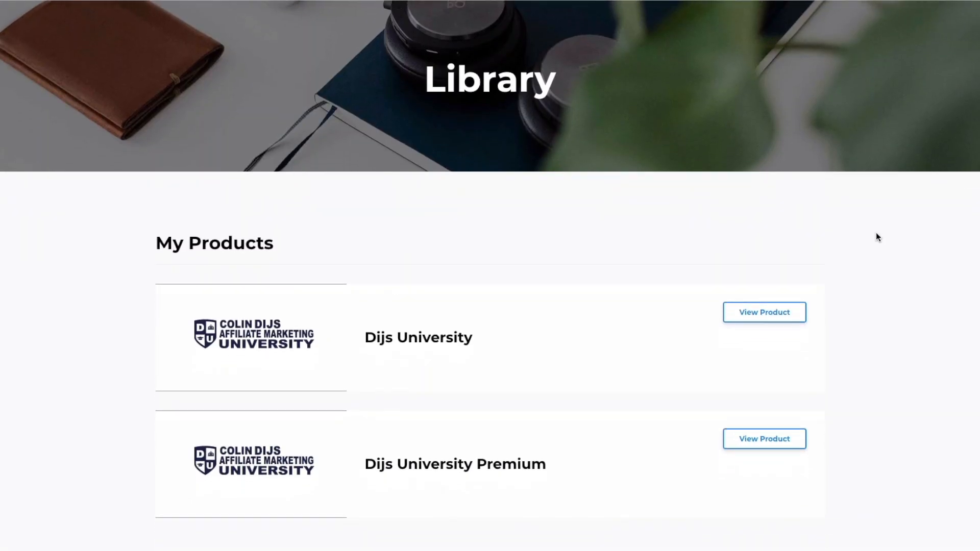
# Open the Dijs University Premium product from the library and look through its Intro to CPA Marketing Course lessons.
pyautogui.scroll(-2, 875, 234)
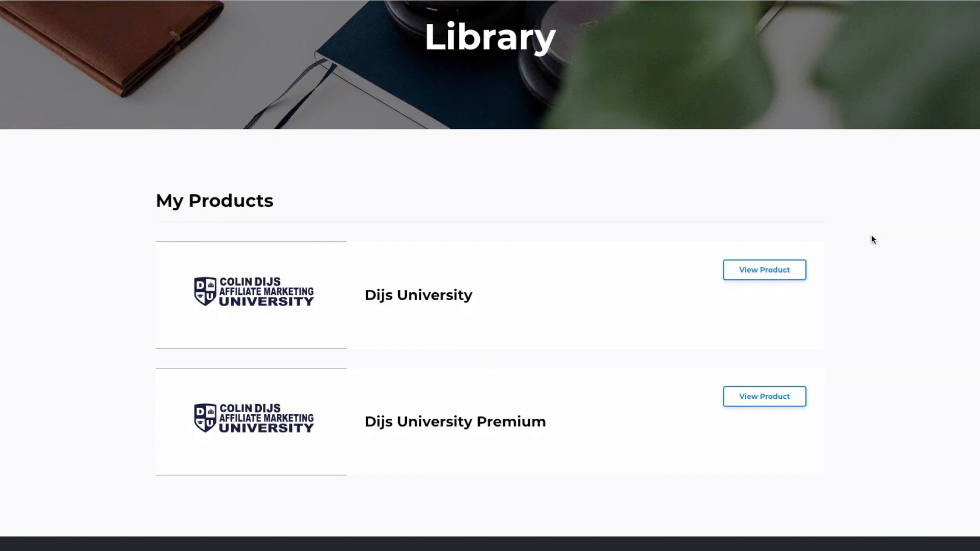
pyautogui.click(763, 397)
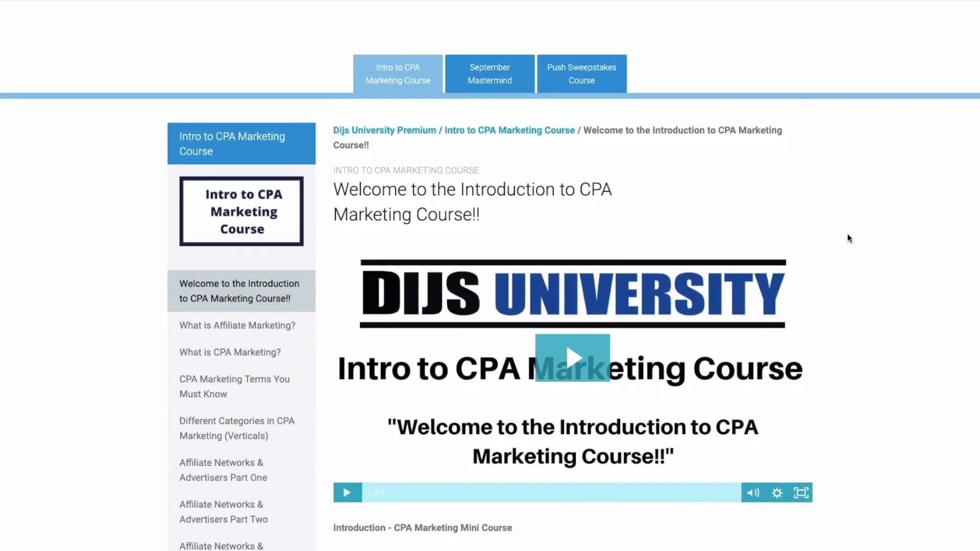
pyautogui.scroll(-2, 847, 234)
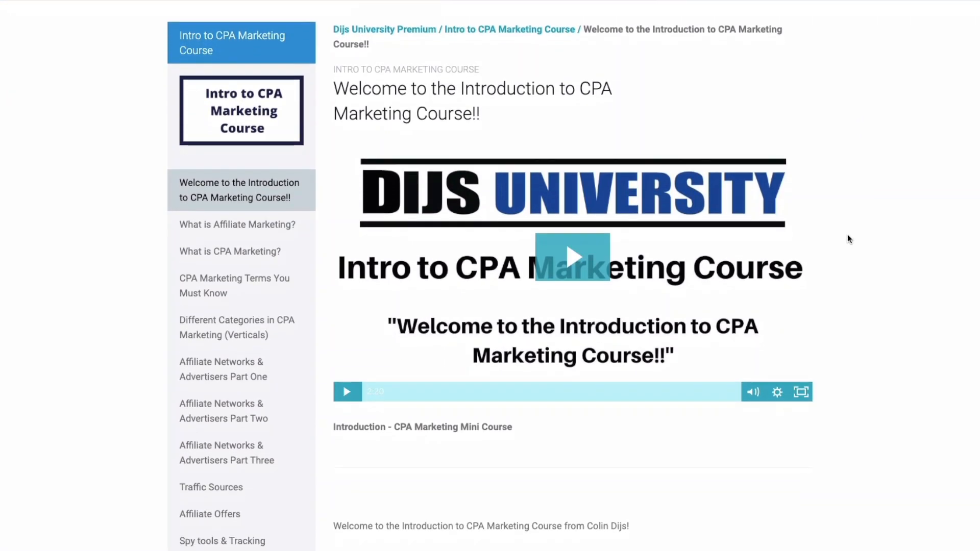
pyautogui.scroll(-2, 847, 238)
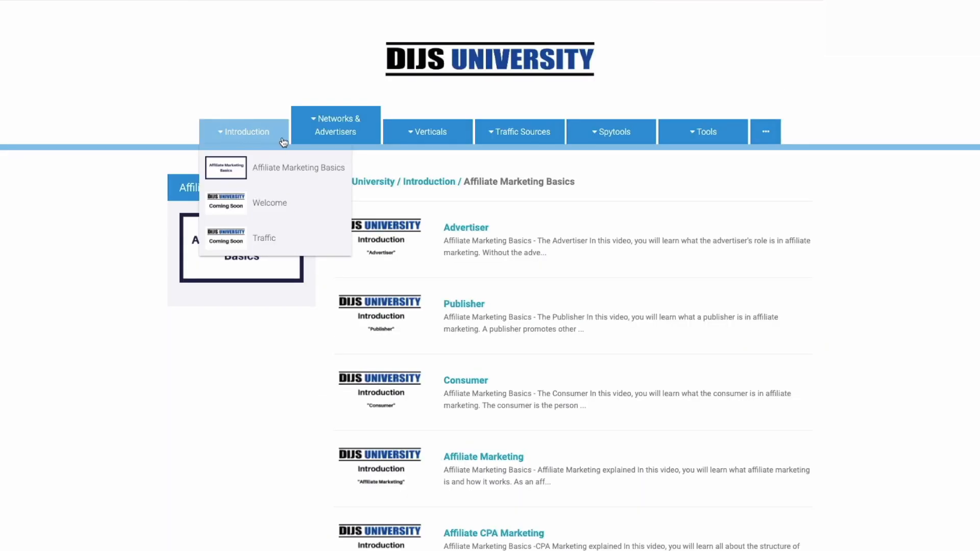
# Browse the Dijs University course categories through Traffic Sources and examine the lesson list of the Facebook course.
pyautogui.moveTo(323, 142)
pyautogui.moveTo(416, 141)
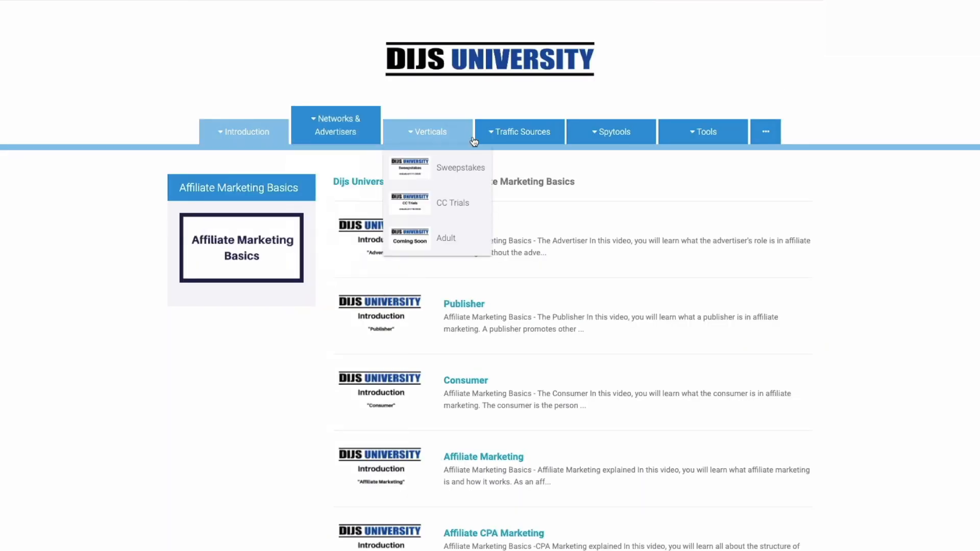
pyautogui.moveTo(505, 138)
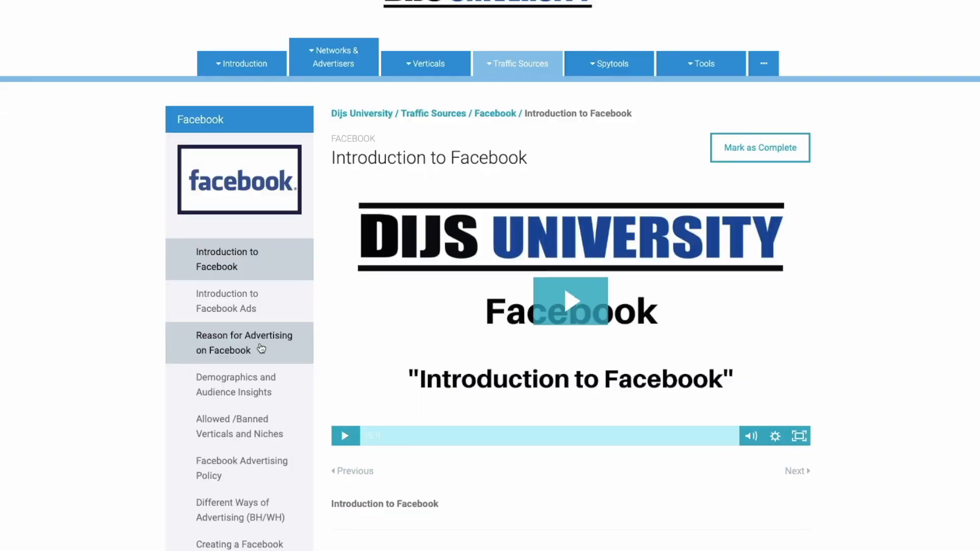
pyautogui.scroll(-2, 260, 348)
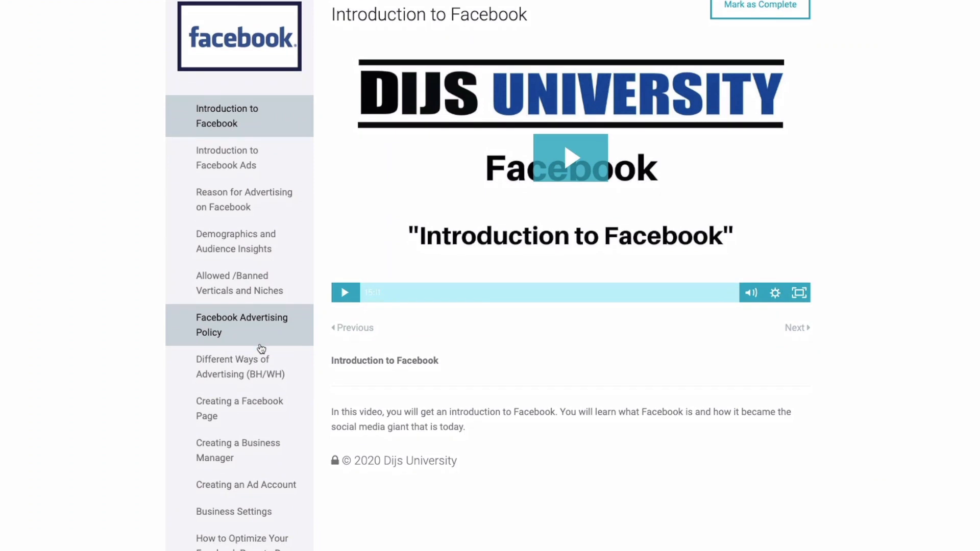
pyautogui.scroll(-3, 261, 347)
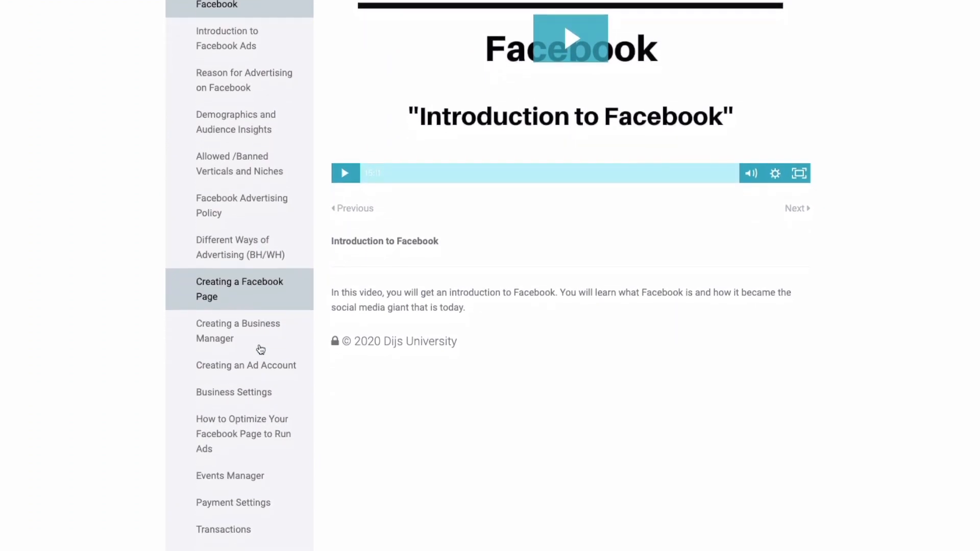
pyautogui.scroll(-1, 261, 347)
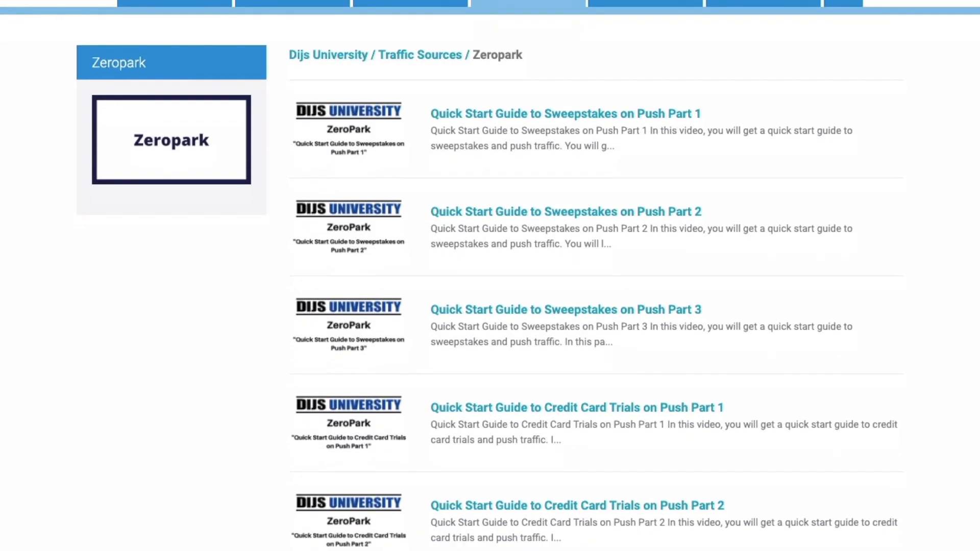